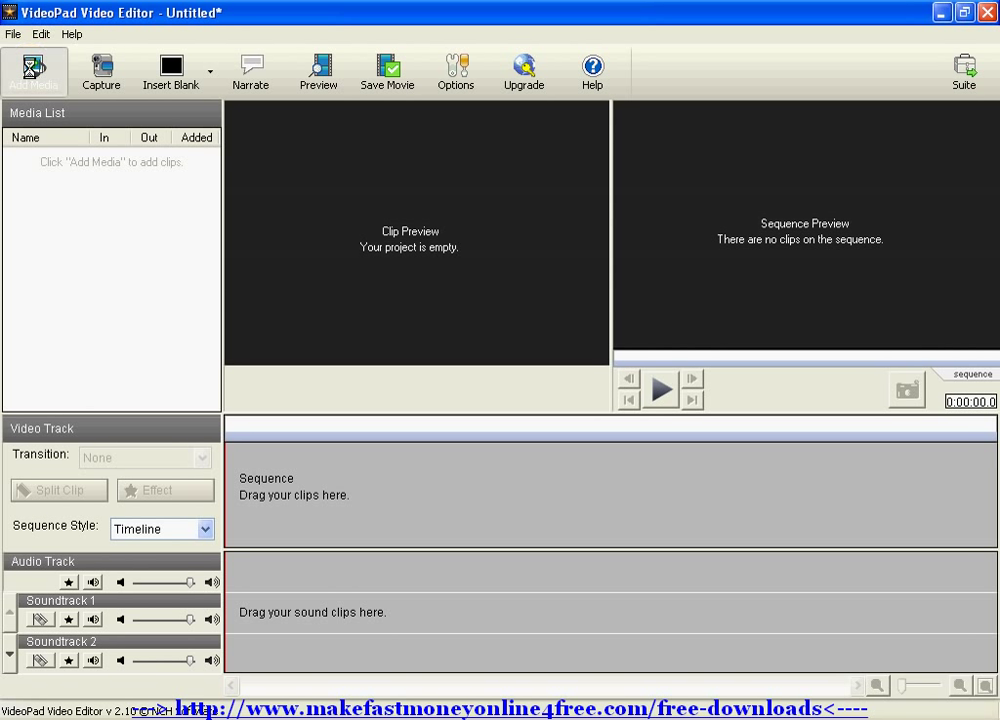
Step: Add the yellow clip image from New Folder to the project's media list
{"action": "left_click", "coordinate": [31, 68]}
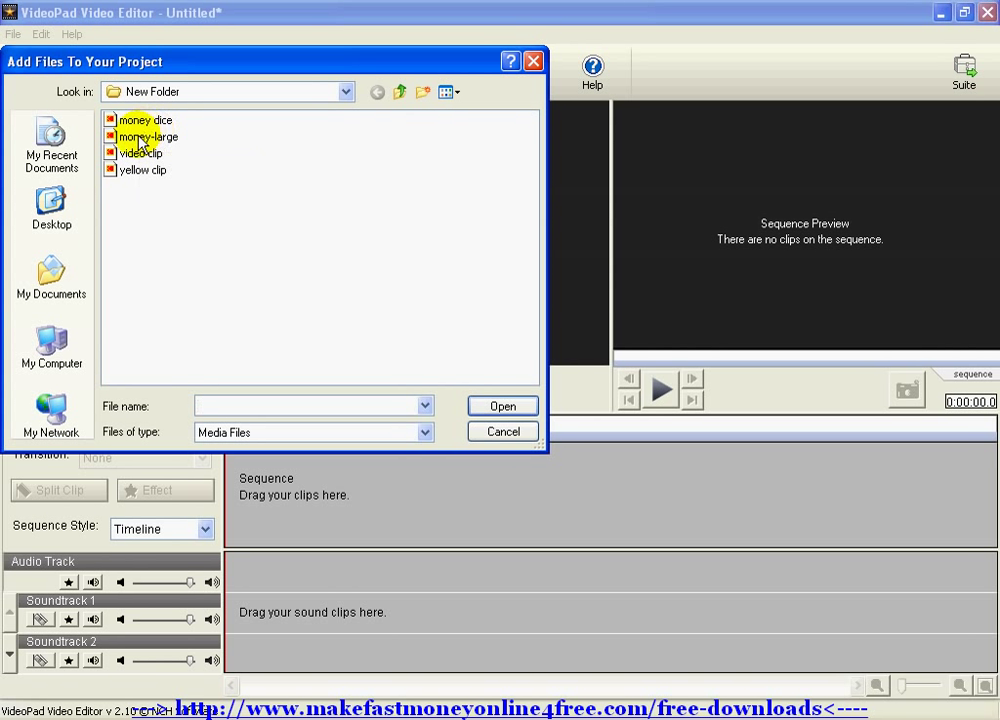
{"action": "left_click", "coordinate": [132, 169]}
{"action": "left_click", "coordinate": [512, 405]}
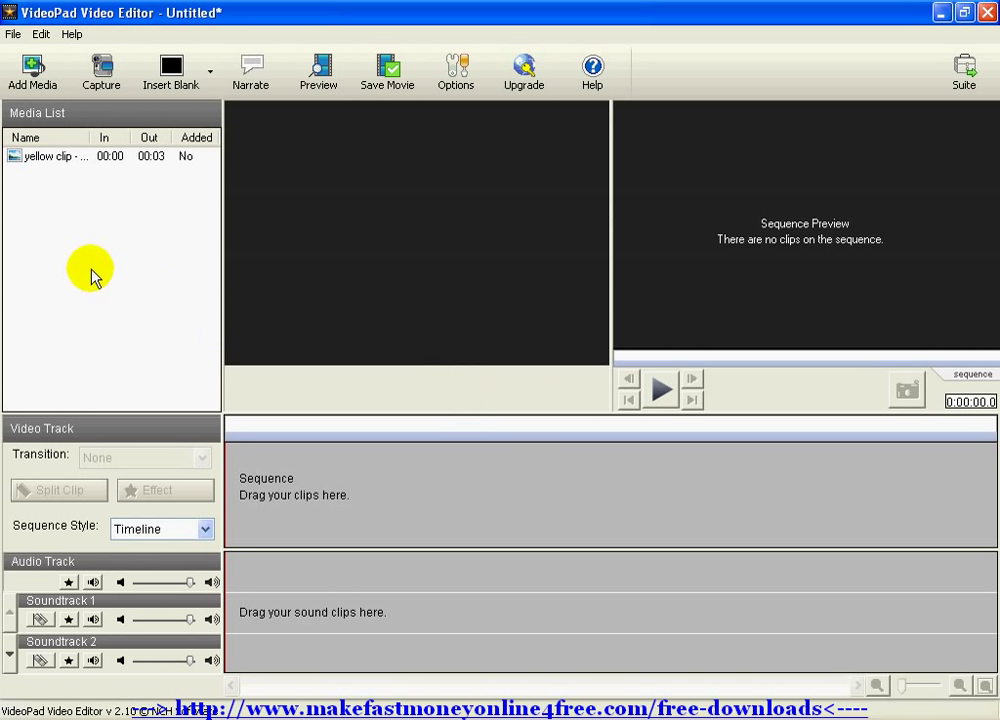
Step: Add all four files in New Folder, money dice, money-large, video clip and yellow clip, to the media list
{"action": "left_click", "coordinate": [28, 70]}
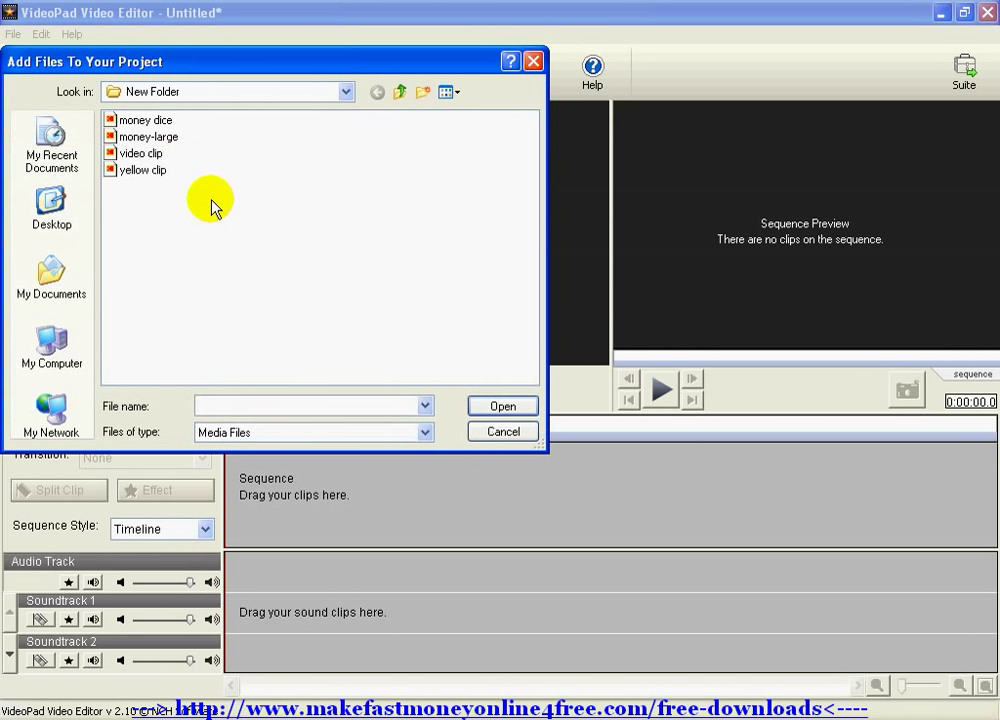
{"action": "left_click", "coordinate": [160, 170]}
{"action": "left_click_drag", "start_coordinate": [210, 166], "coordinate": [134, 103]}
{"action": "left_click", "coordinate": [503, 407]}
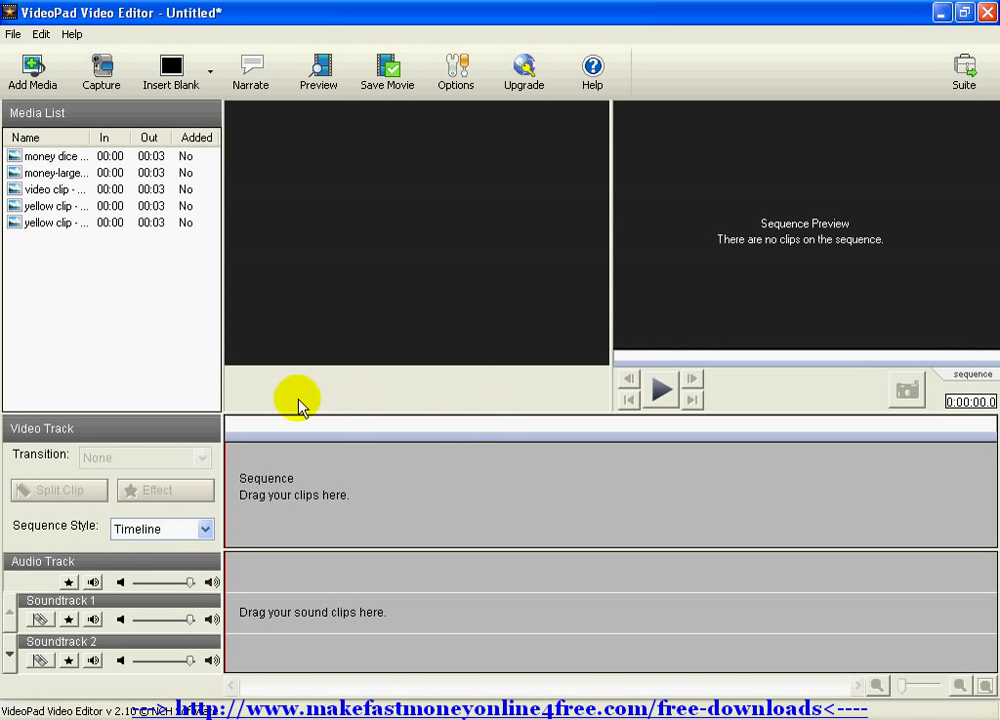
Step: Remove the duplicate yellow clip from the end of the media list
{"action": "right_click", "coordinate": [62, 224]}
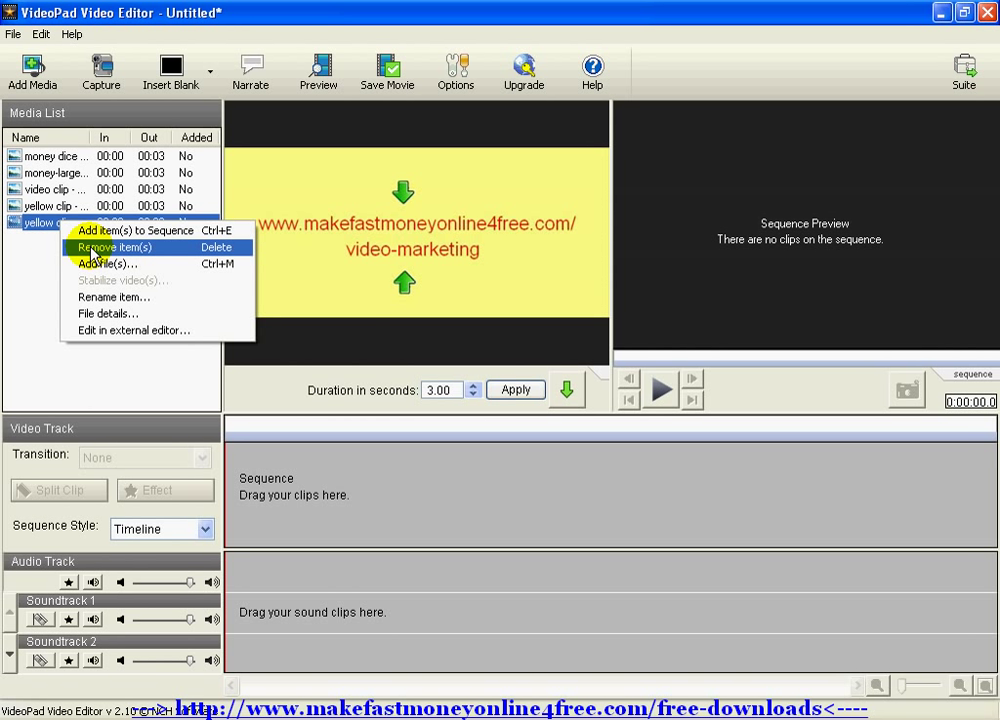
{"action": "left_click", "coordinate": [90, 248]}
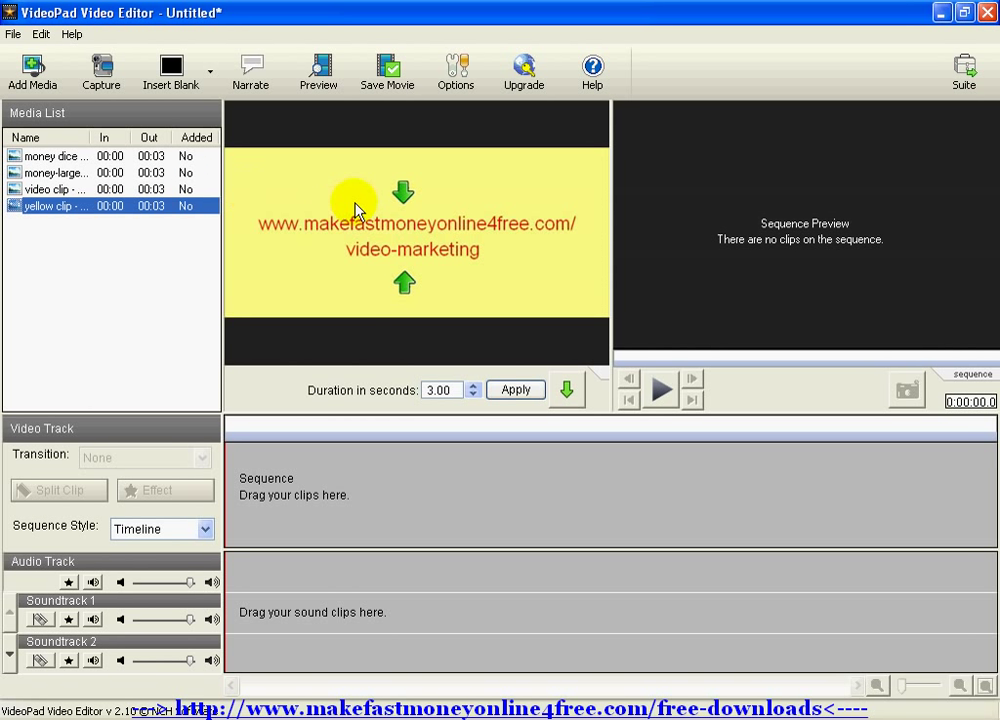
{"action": "left_click", "coordinate": [323, 433]}
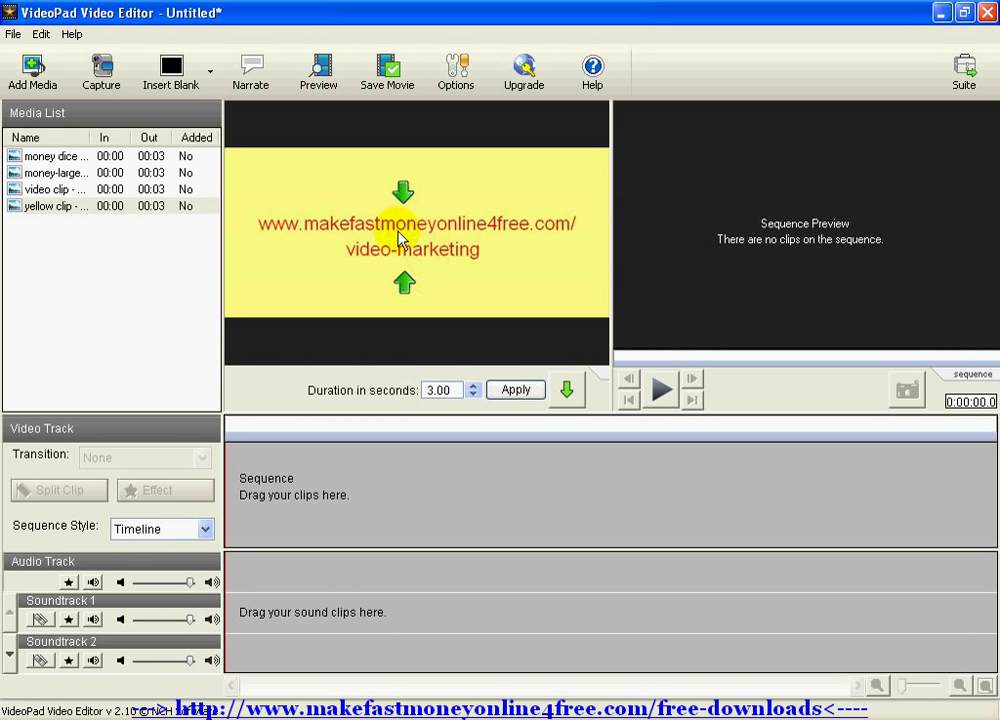
Step: Set the yellow clip's duration to 10 seconds and apply it
{"action": "left_click", "coordinate": [473, 385]}
{"action": "left_click", "coordinate": [473, 385]}
{"action": "left_click", "coordinate": [473, 385]}
{"action": "left_click", "coordinate": [473, 385]}
{"action": "left_click", "coordinate": [473, 394]}
{"action": "left_click", "coordinate": [473, 394]}
{"action": "left_click", "coordinate": [473, 386]}
{"action": "left_click", "coordinate": [473, 386]}
{"action": "left_click", "coordinate": [473, 386]}
{"action": "left_click", "coordinate": [473, 386]}
{"action": "left_click", "coordinate": [473, 386]}
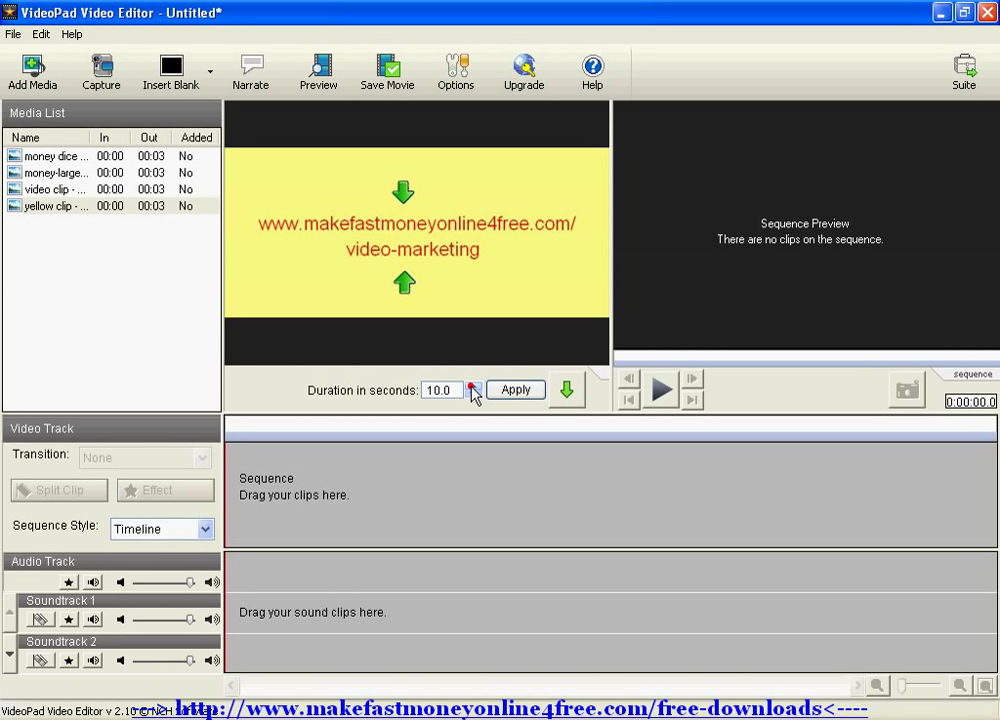
{"action": "left_click", "coordinate": [510, 390]}
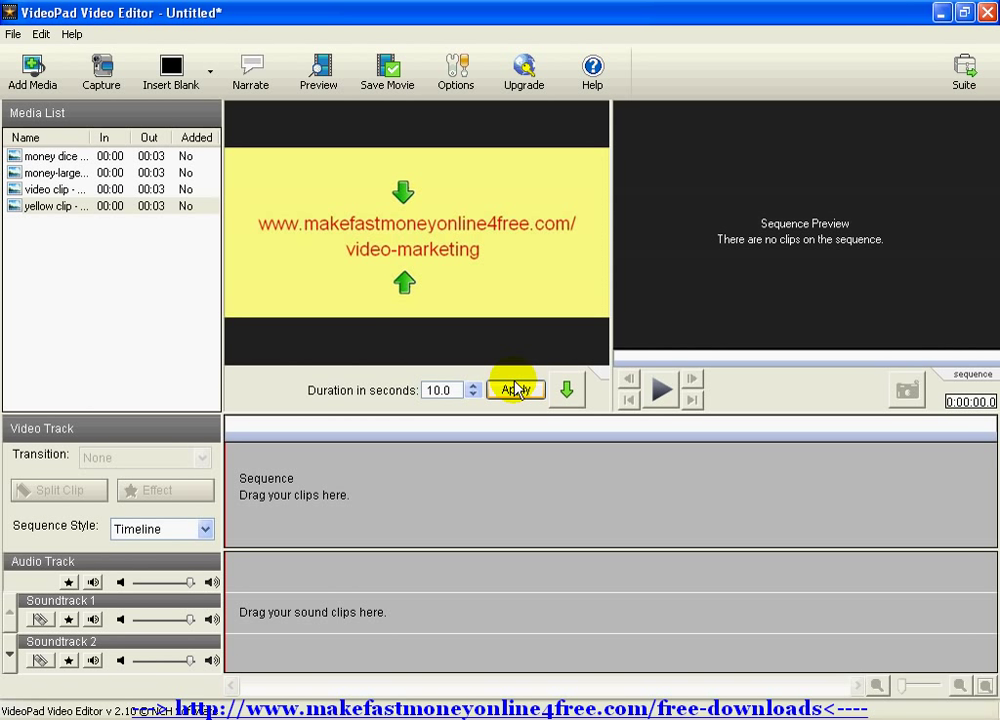
{"action": "left_click", "coordinate": [515, 390]}
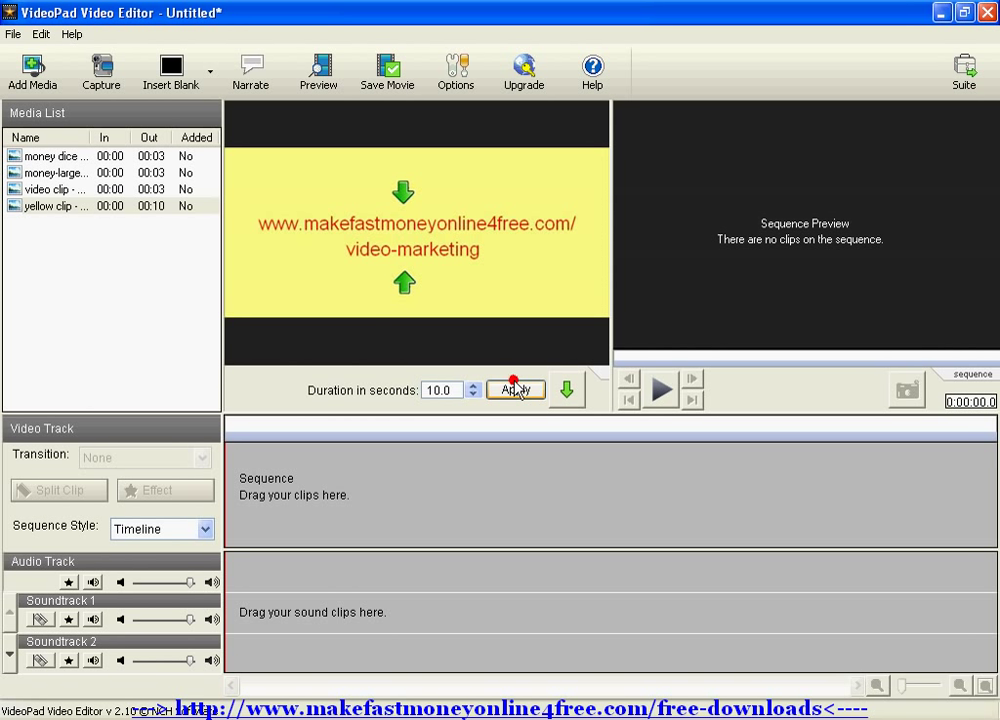
Step: Place the yellow clip on the video sequence and play the sequence through
{"action": "left_click", "coordinate": [566, 390]}
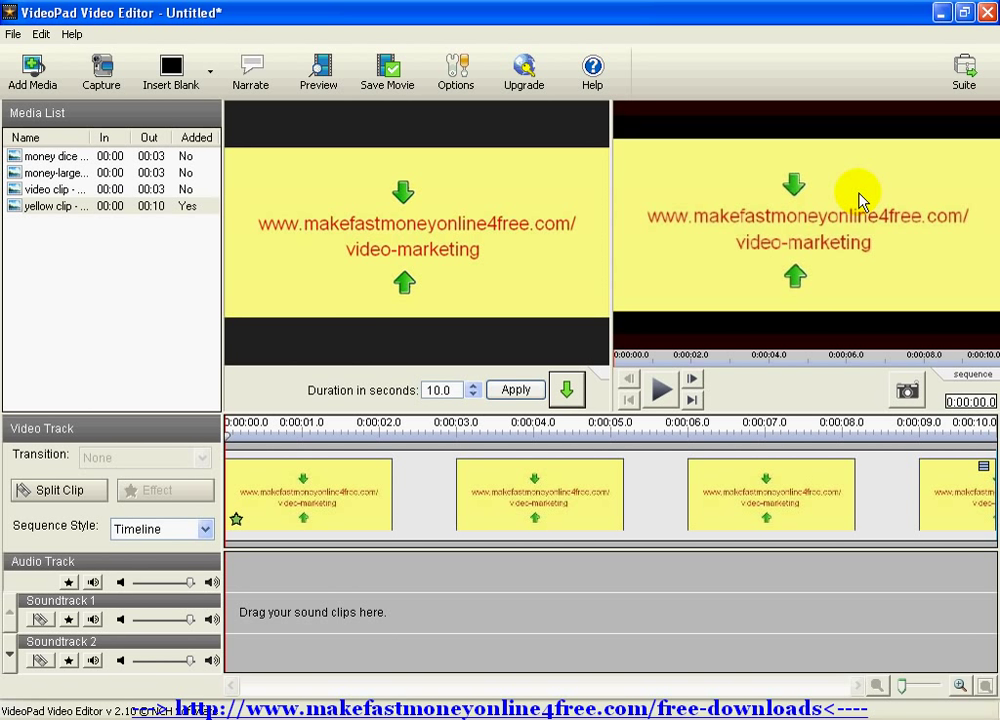
{"action": "left_click", "coordinate": [662, 390]}
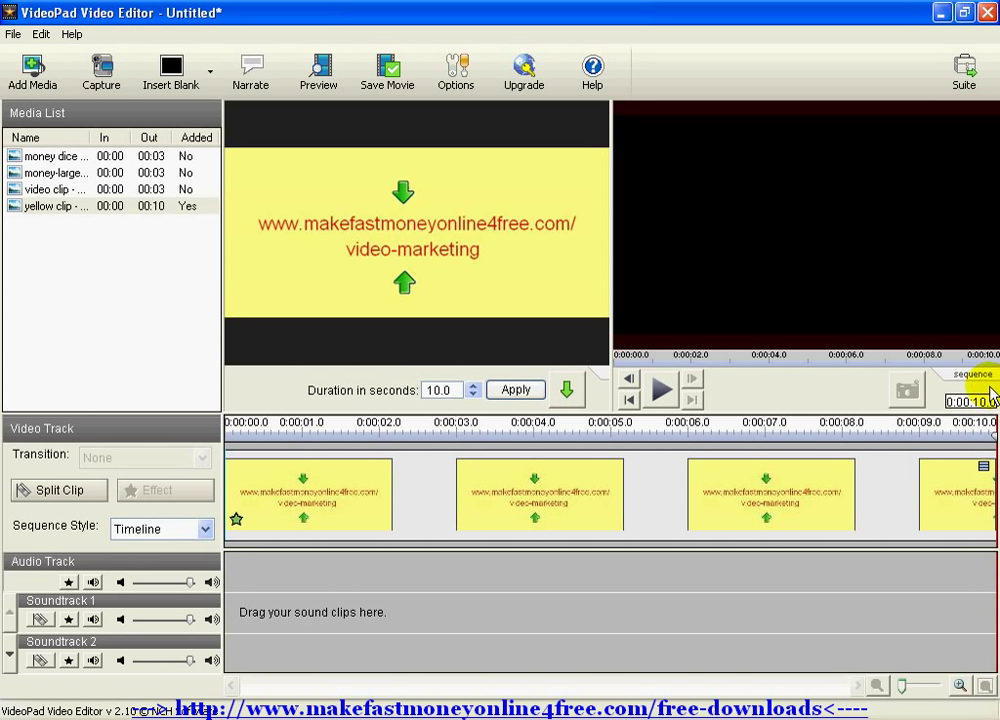
{"action": "scroll", "coordinate": [976, 401], "scroll_direction": "down", "scroll_amount": 1}
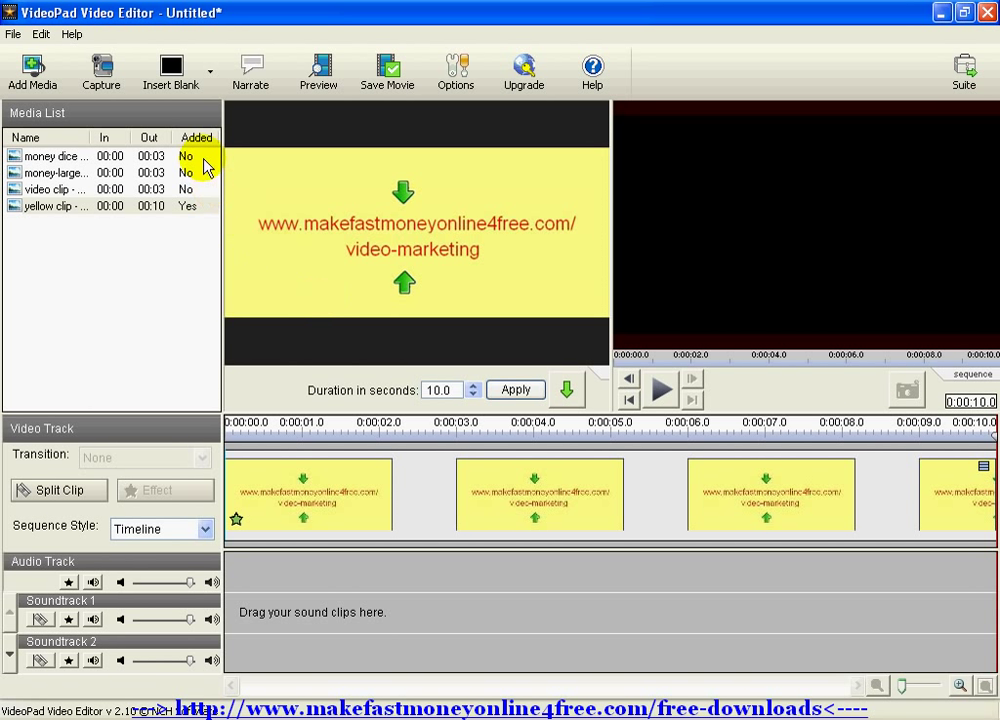
Step: Set the duration of the video clip image in the media list to 6 seconds and apply it
{"action": "left_click", "coordinate": [173, 190]}
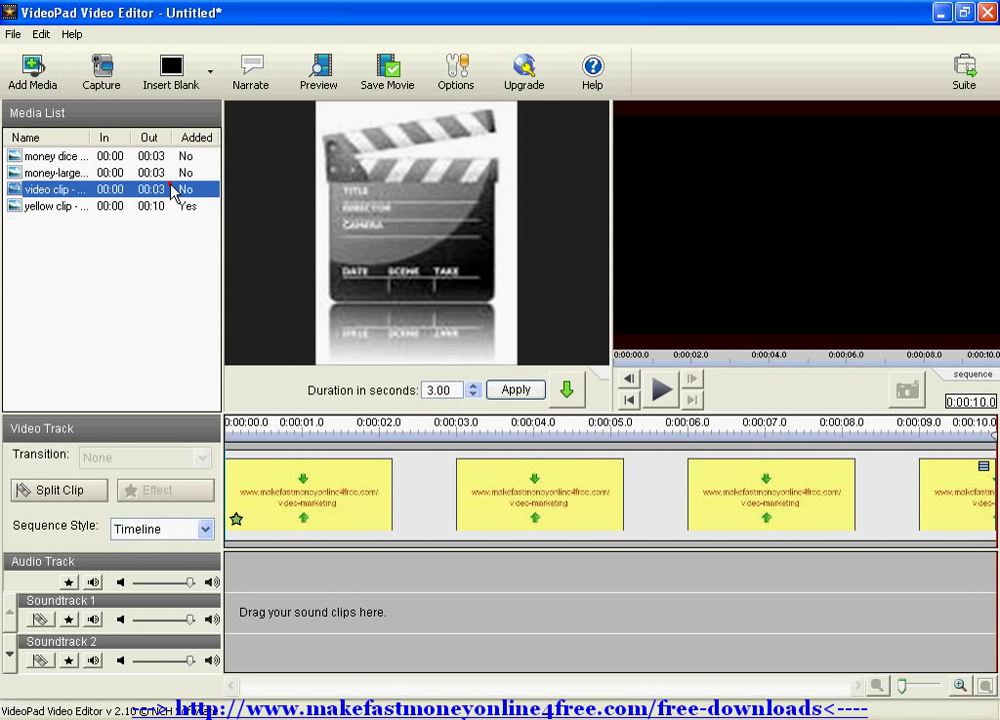
{"action": "left_click", "coordinate": [174, 192]}
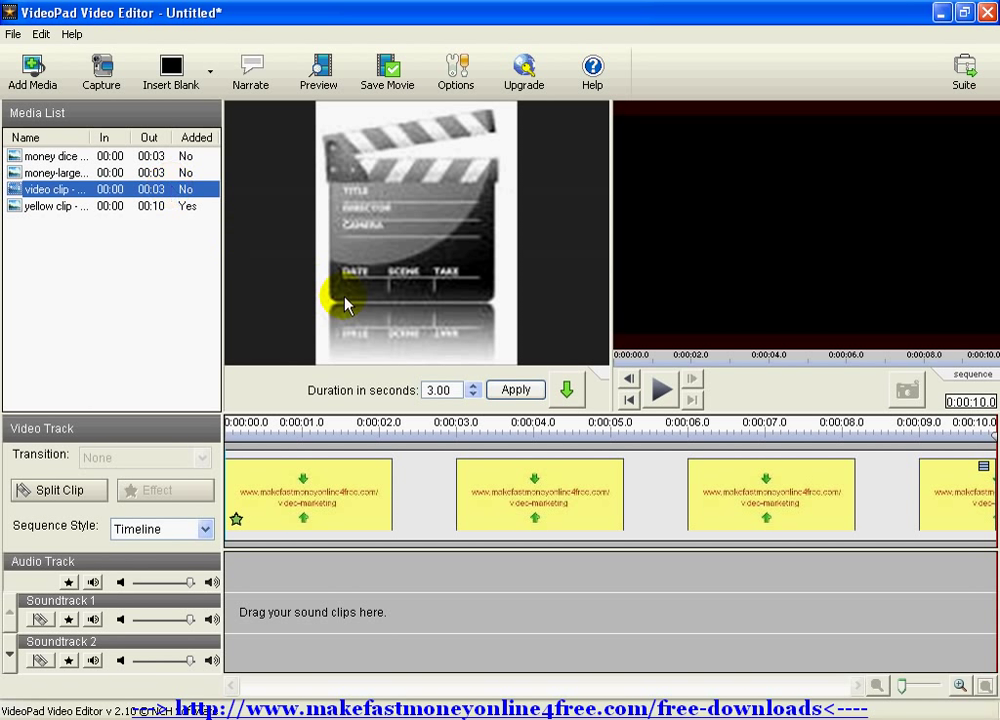
{"action": "left_click", "coordinate": [473, 386]}
{"action": "left_click", "coordinate": [473, 386]}
{"action": "left_click", "coordinate": [473, 386]}
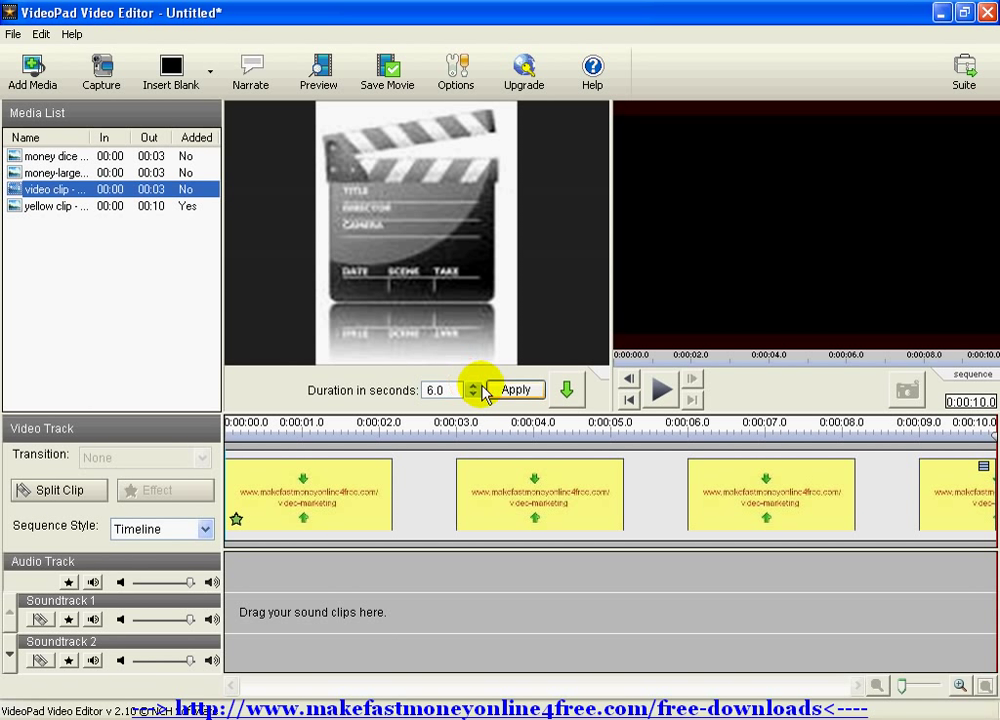
{"action": "left_click", "coordinate": [516, 389]}
Step: Add the video clip image to the sequence at the end of the timeline, without making that position permanent
{"action": "left_click", "coordinate": [570, 389]}
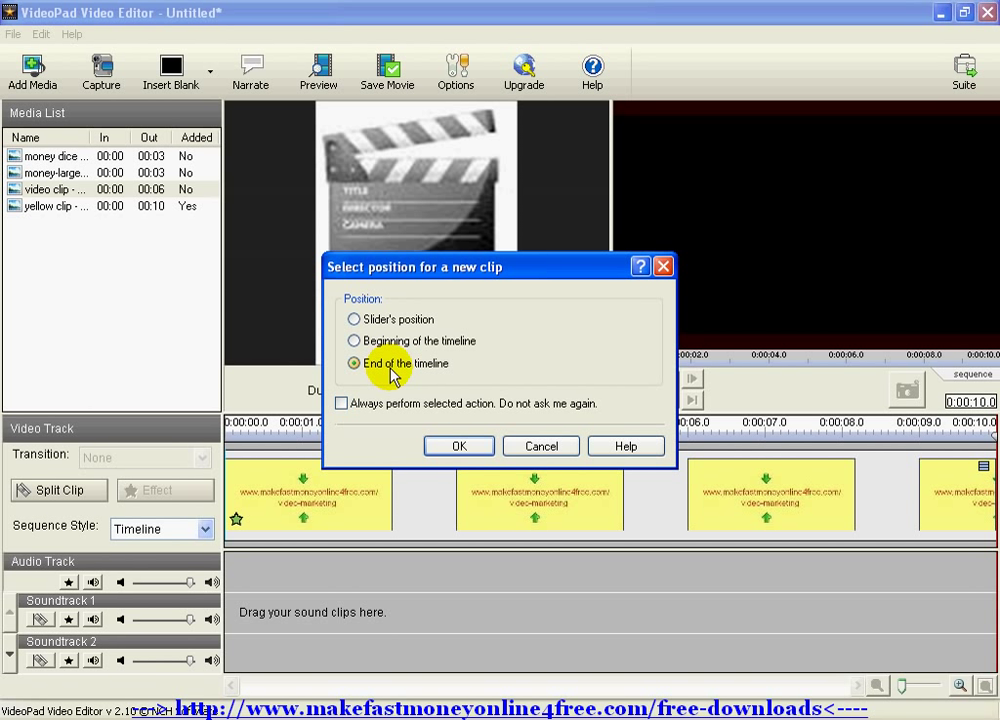
{"action": "left_click", "coordinate": [341, 403]}
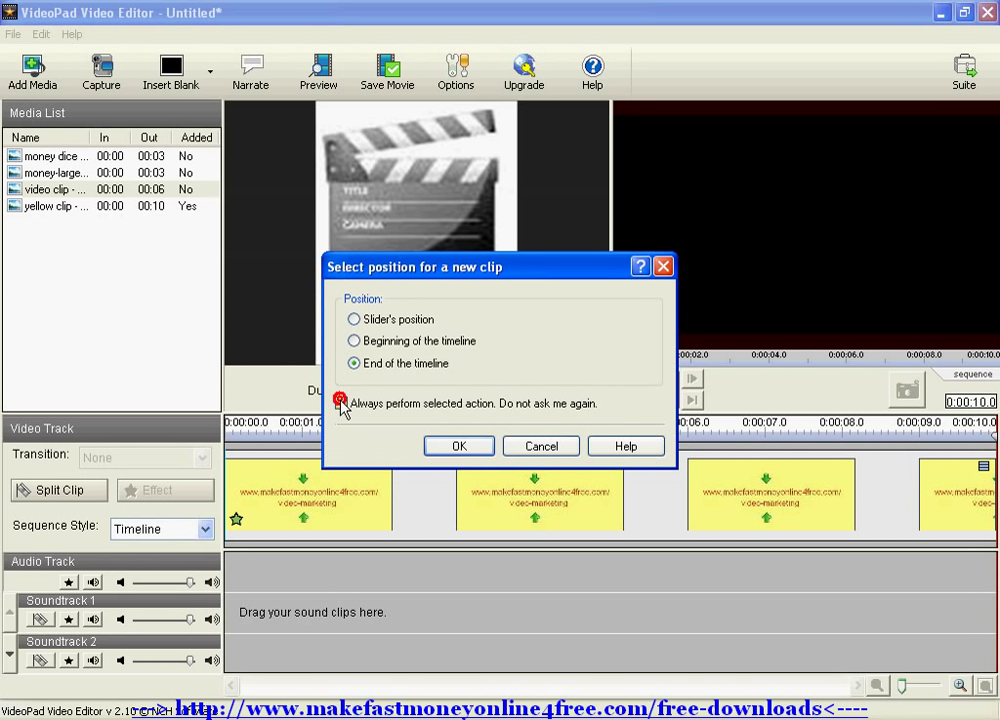
{"action": "left_click", "coordinate": [341, 403]}
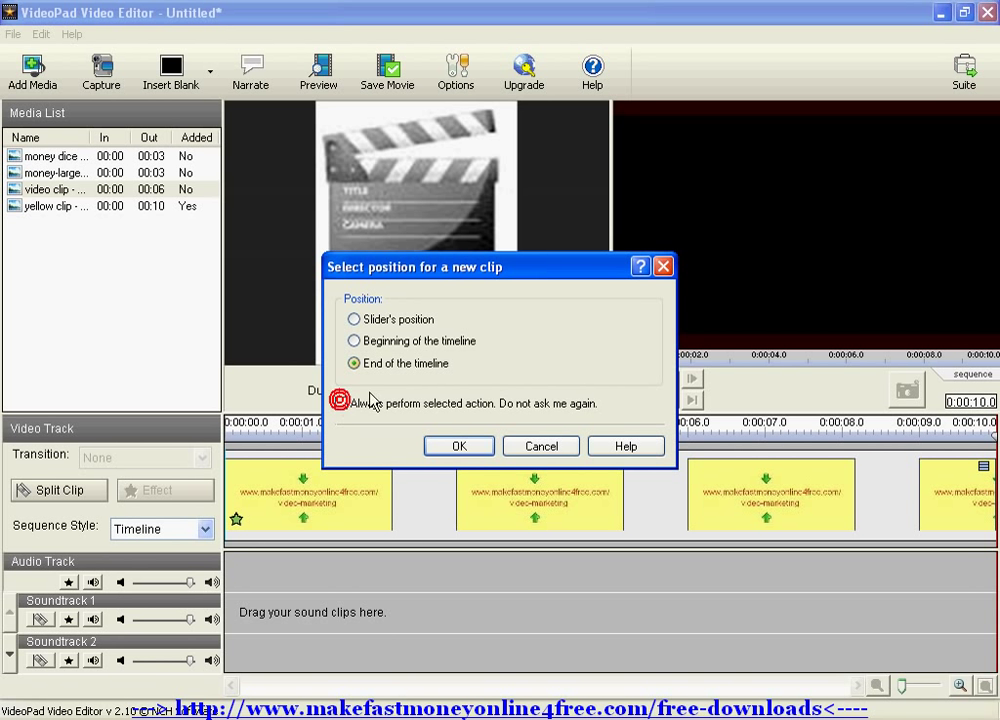
{"action": "left_click", "coordinate": [459, 446]}
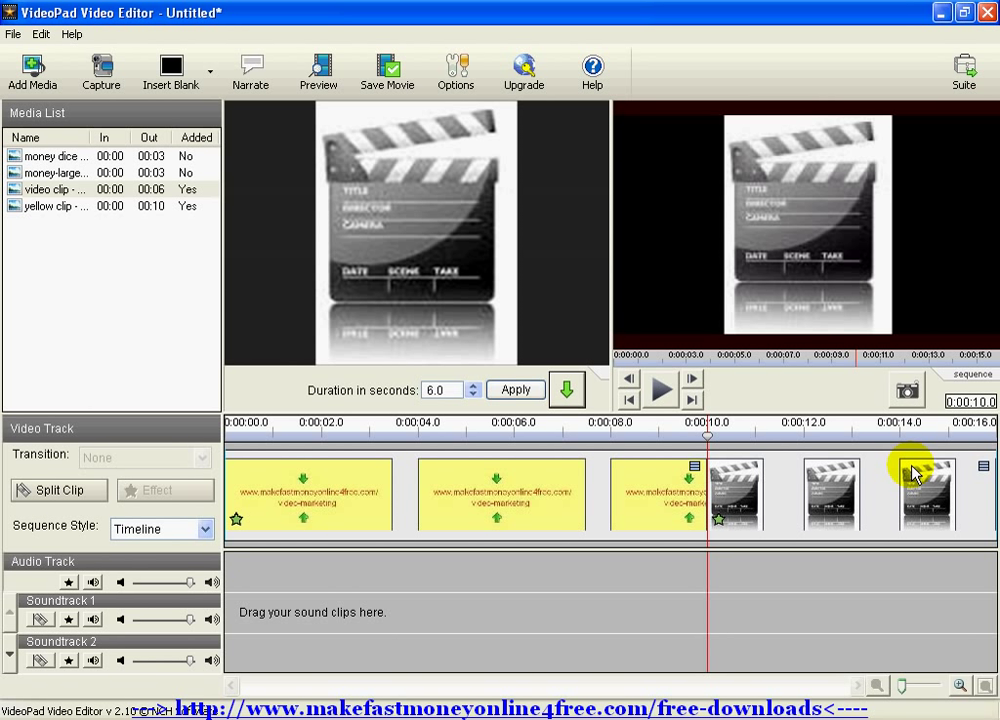
Step: Insert the money dice clip into the sequence at the slider's position, between the yellow clip and the clapperboard clip
{"action": "left_click", "coordinate": [60, 156]}
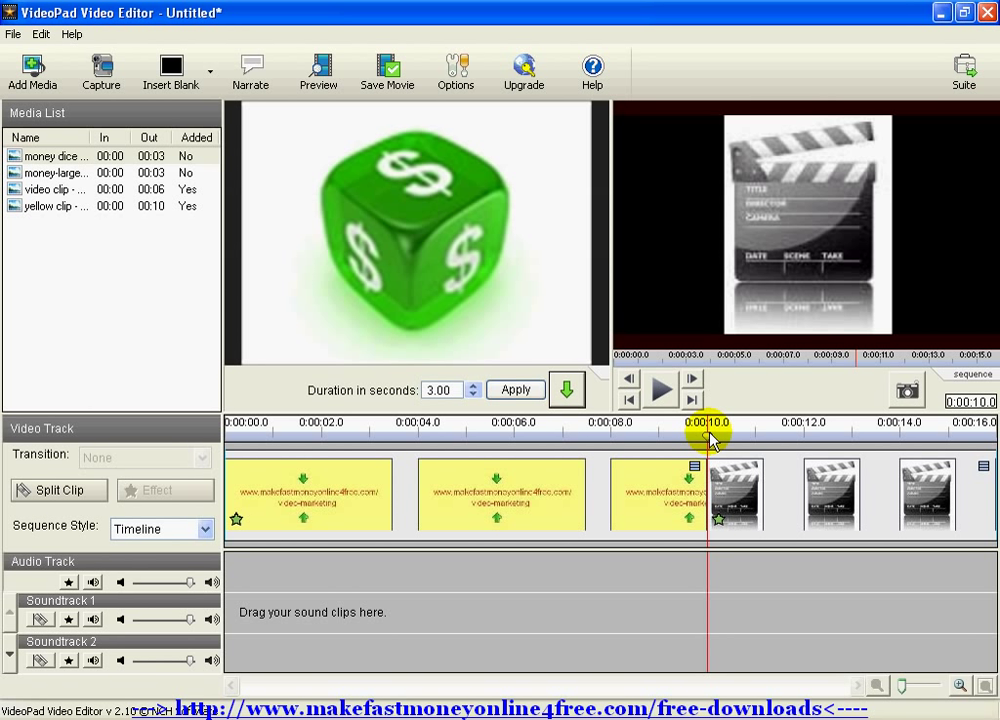
{"action": "double_click", "coordinate": [440, 390]}
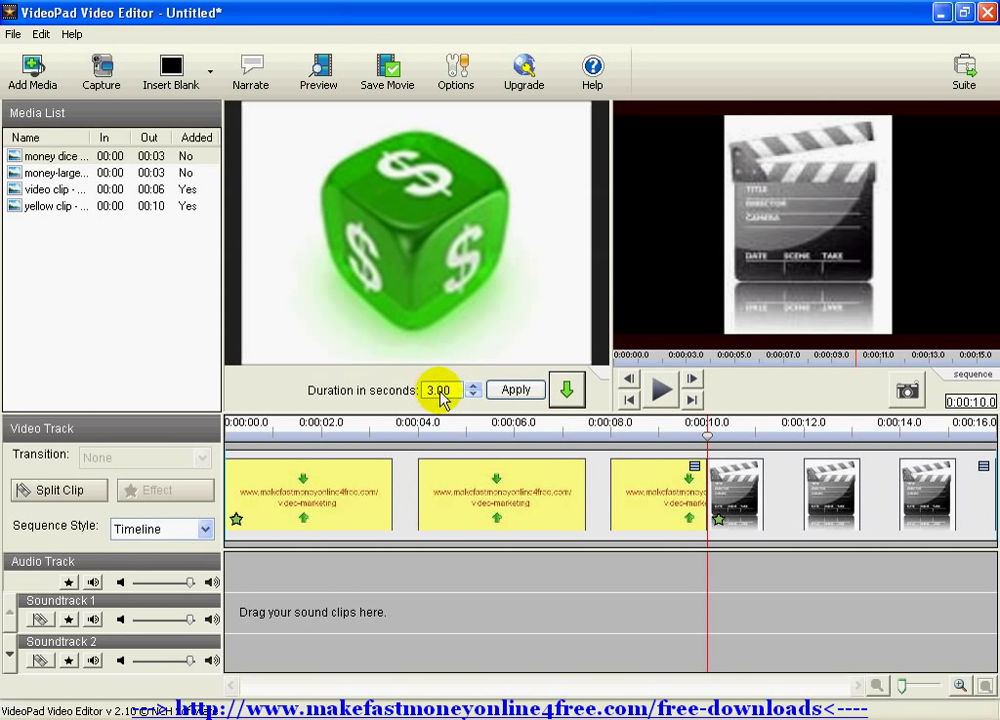
{"action": "left_click", "coordinate": [517, 390]}
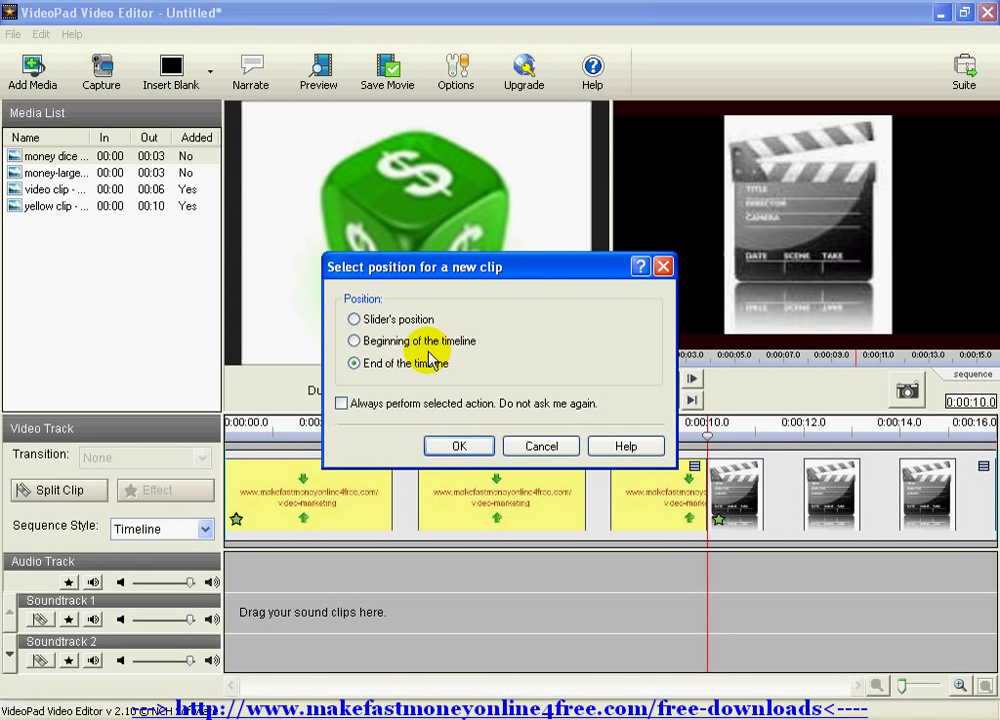
{"action": "left_click", "coordinate": [414, 320]}
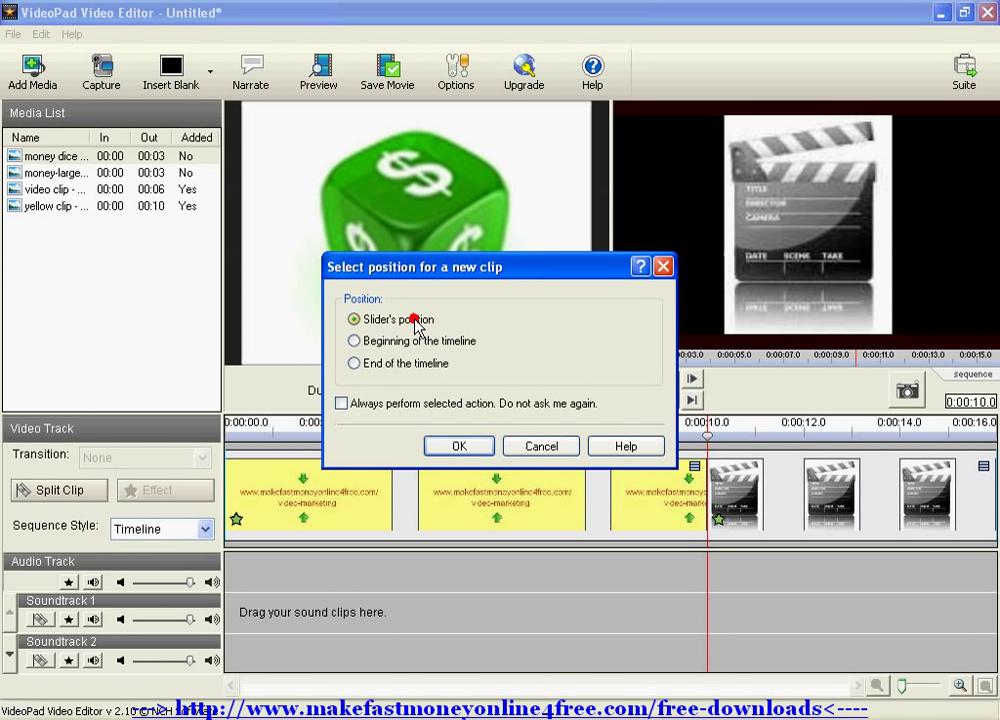
{"action": "left_click", "coordinate": [457, 446]}
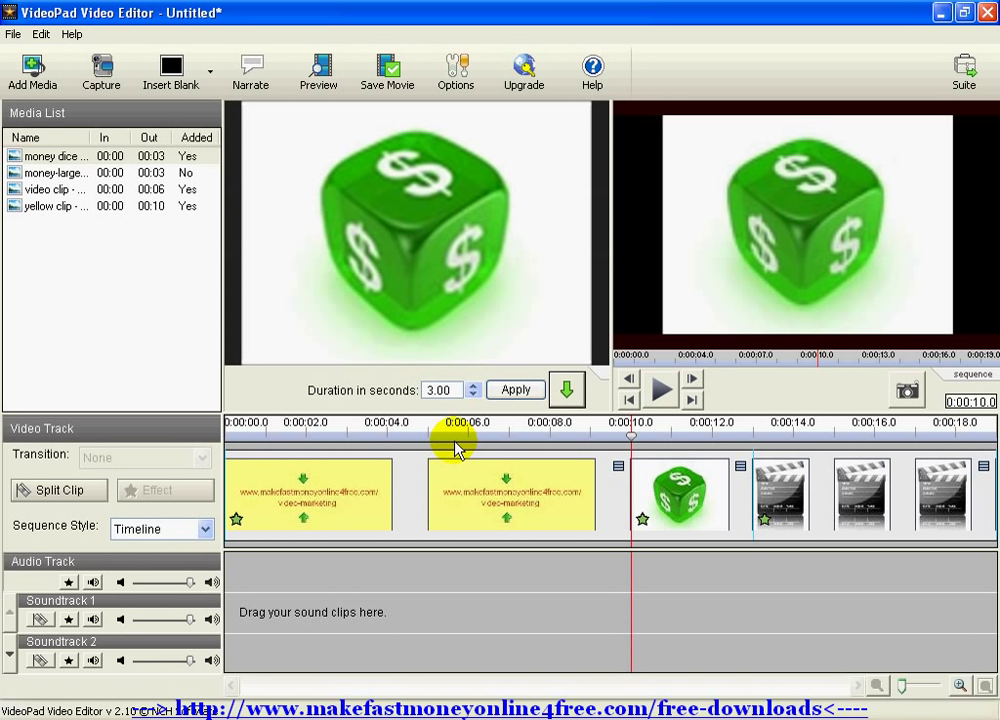
Step: Rewind the sequence to the start and play it through to check the order of the clips
{"action": "left_click", "coordinate": [658, 425]}
{"action": "left_click_drag", "start_coordinate": [670, 432], "coordinate": [210, 433]}
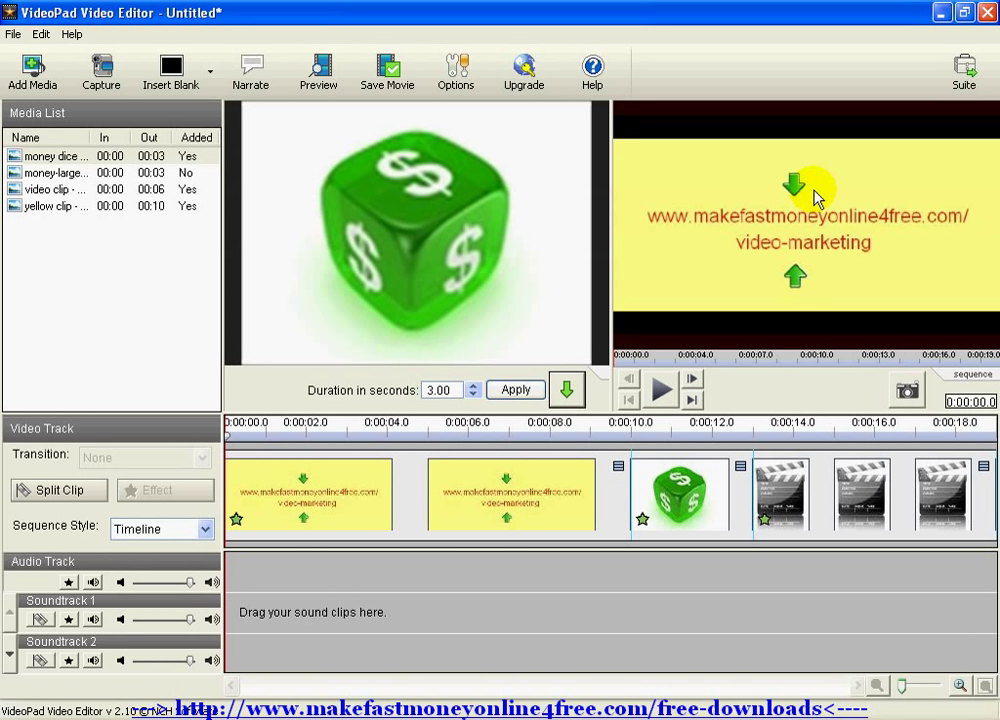
{"action": "left_click", "coordinate": [661, 390]}
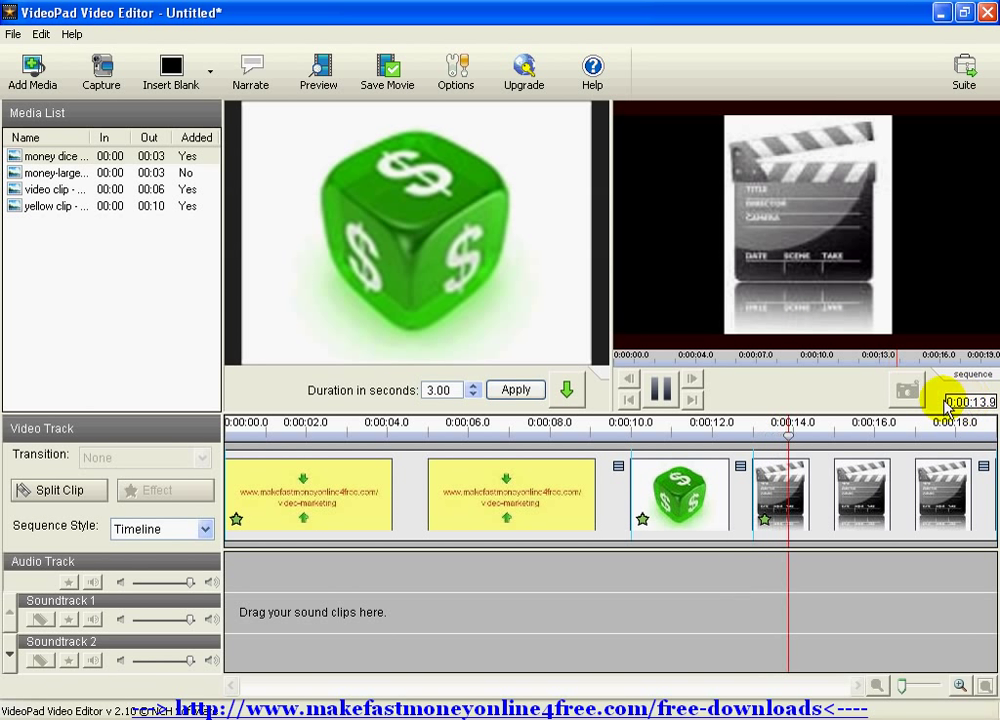
{"action": "left_click", "coordinate": [663, 390]}
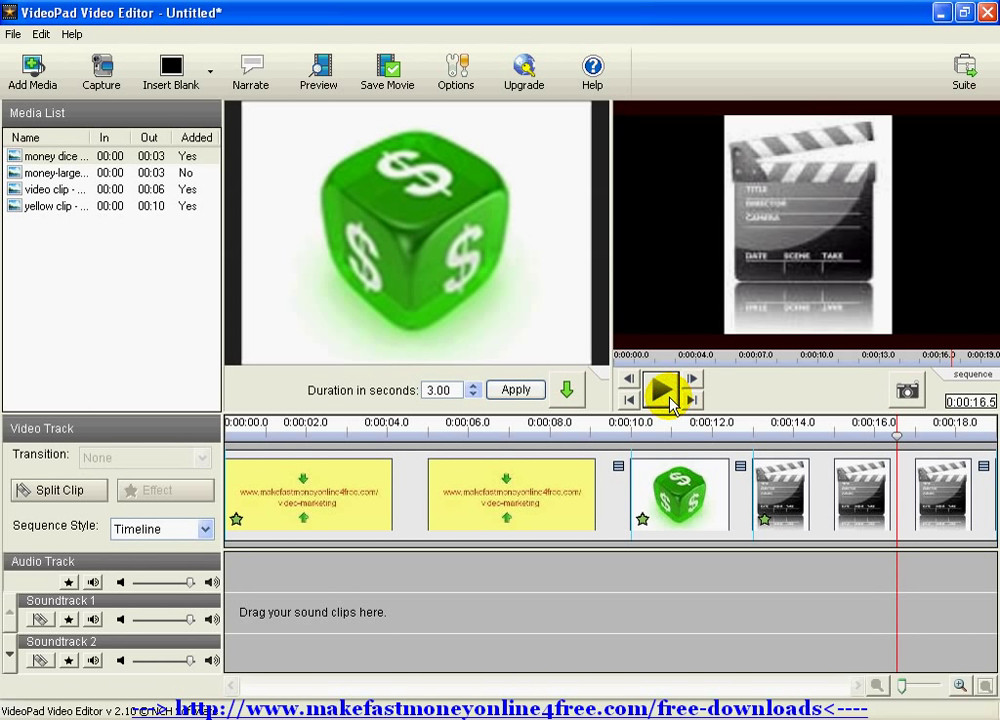
{"action": "left_click", "coordinate": [663, 392]}
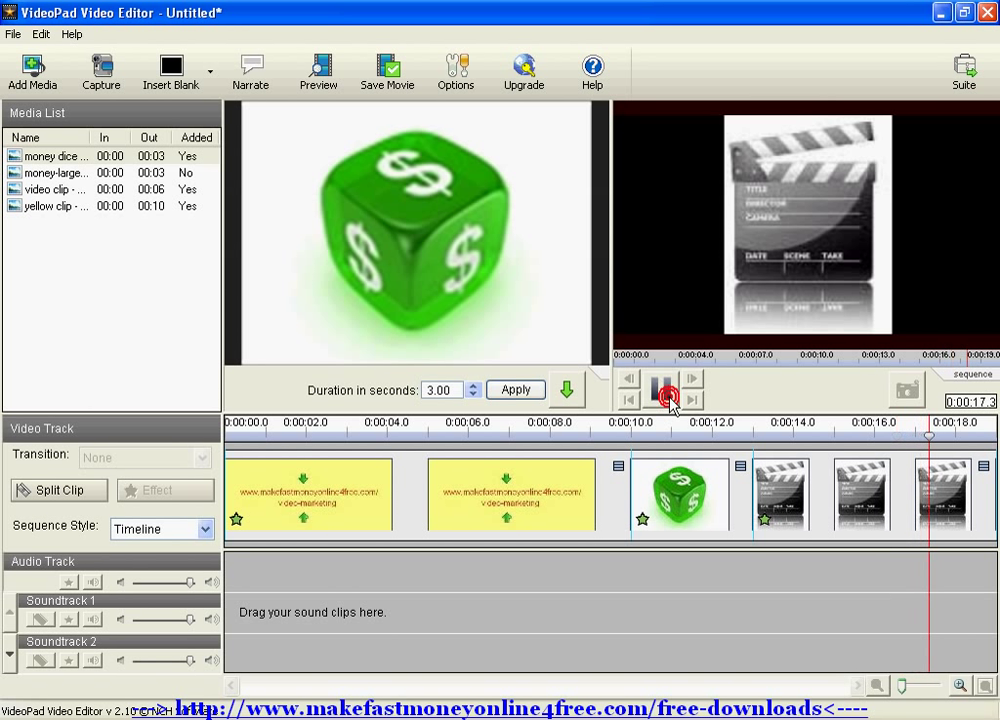
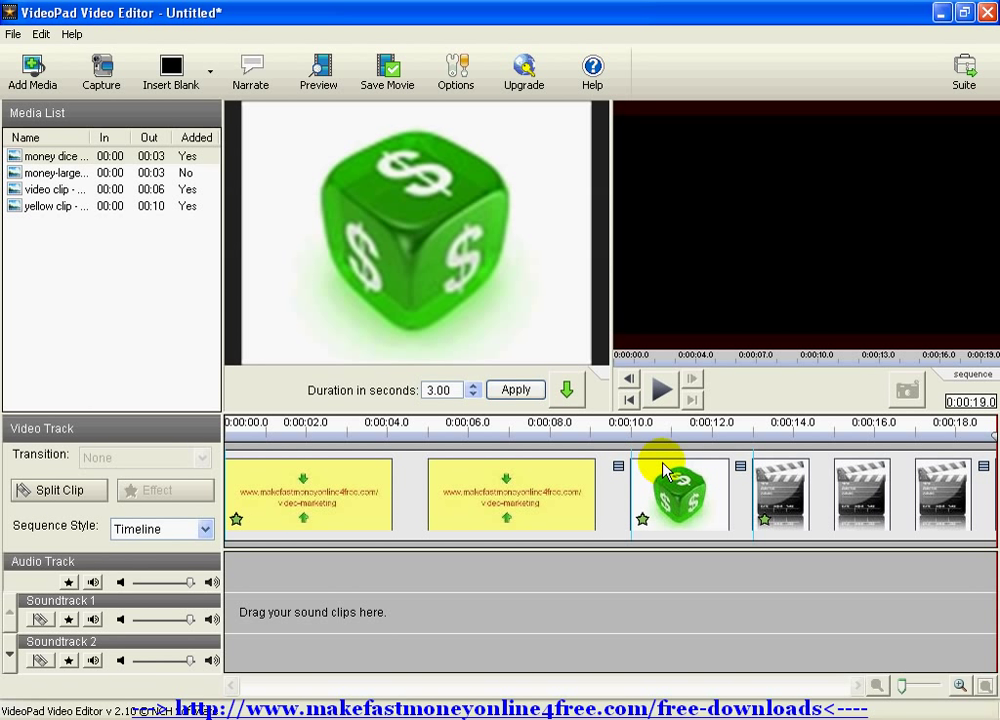
Step: Apply a 0.5-second Cross Fade transition between the yellow clip and the money dice clip
{"action": "left_click", "coordinate": [613, 467]}
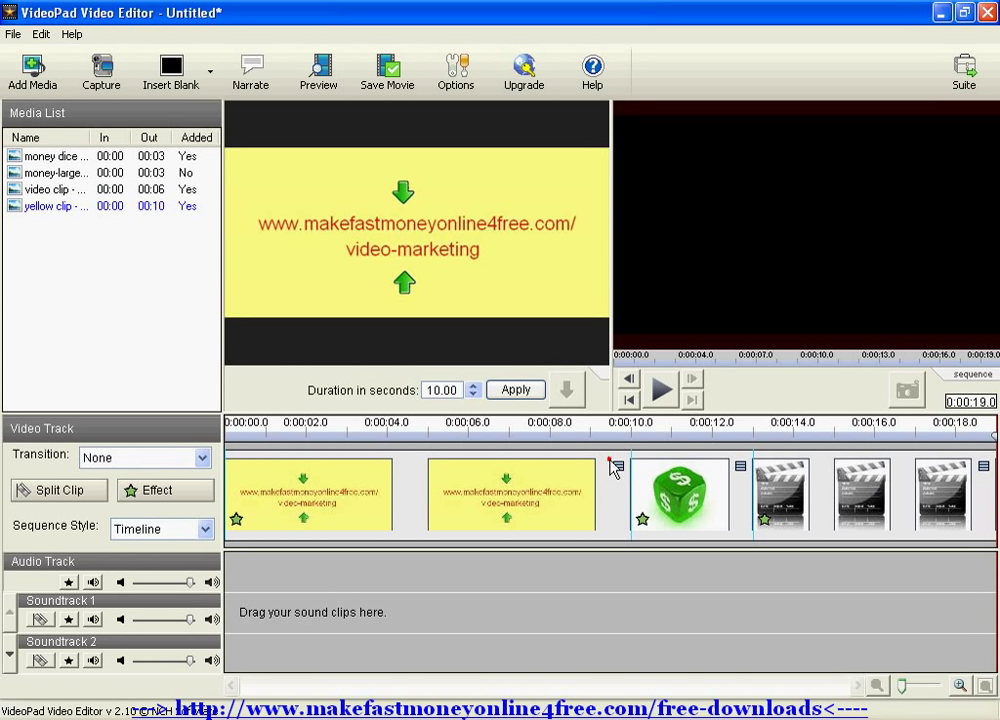
{"action": "left_click", "coordinate": [616, 461]}
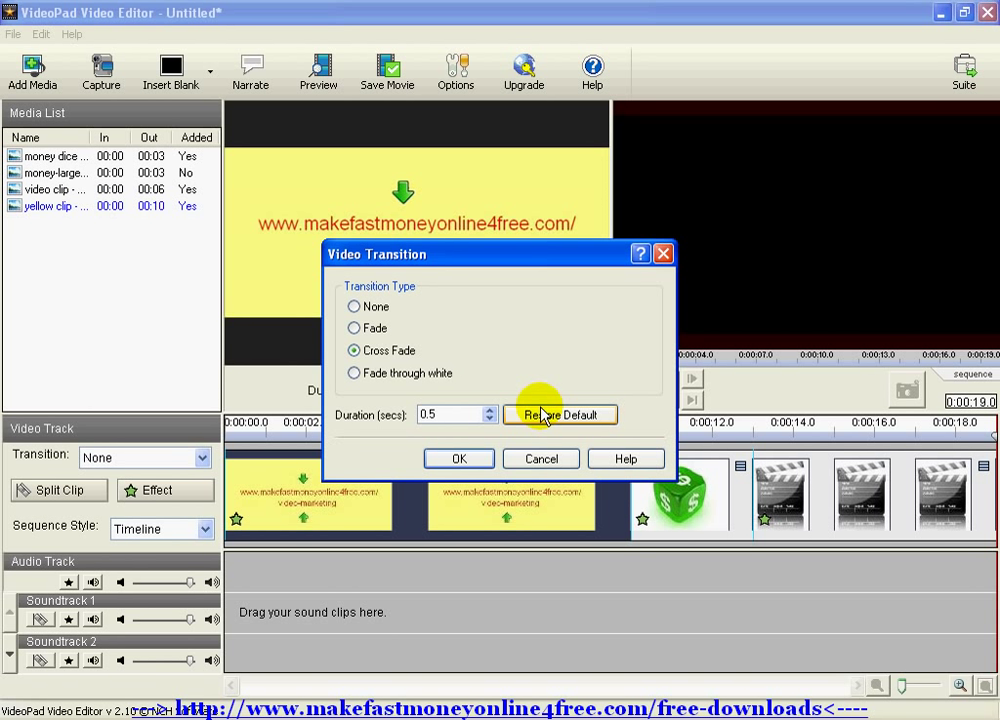
{"action": "left_click", "coordinate": [464, 458]}
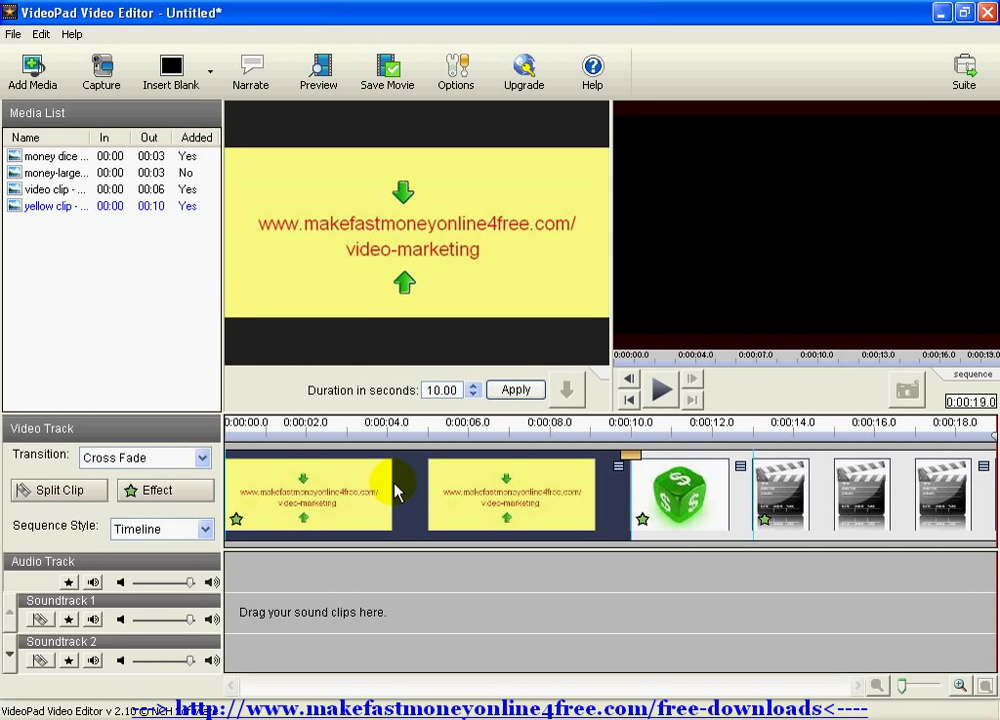
Step: Try the Black and White and Sepia tones color effects on the yellow timeline clip, and settle on Negative image
{"action": "left_click", "coordinate": [236, 519]}
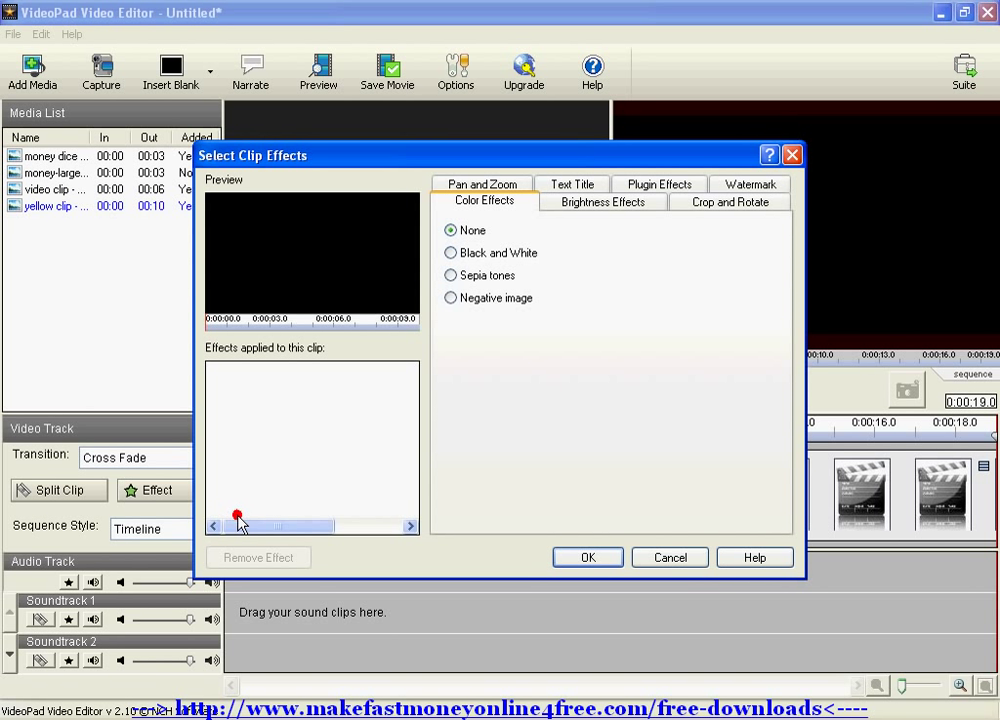
{"action": "left_click", "coordinate": [479, 258]}
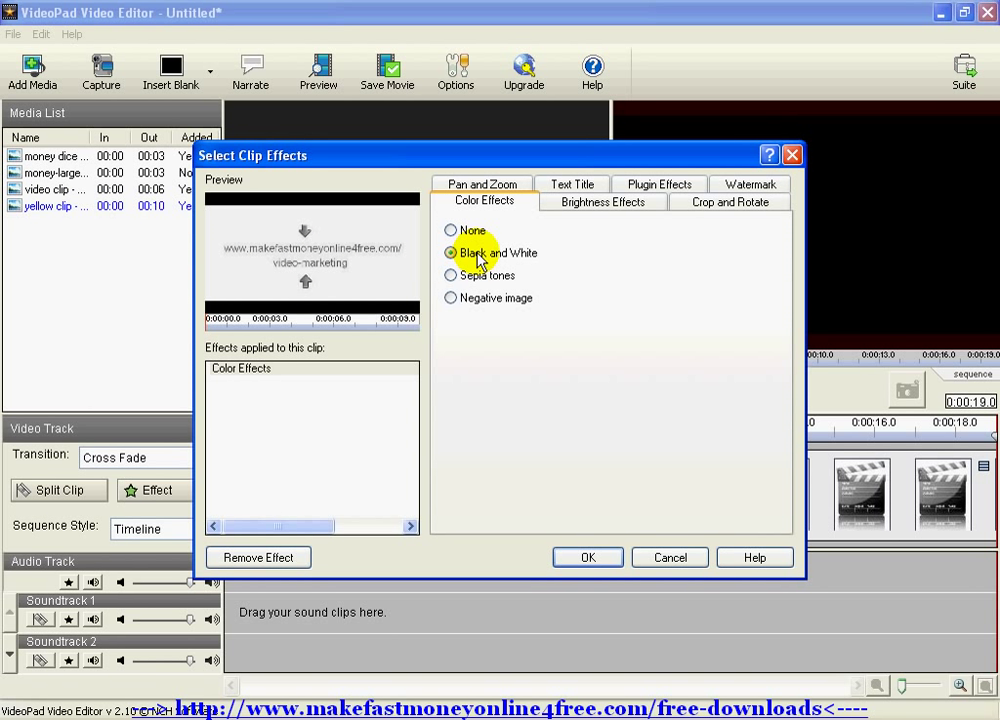
{"action": "left_click", "coordinate": [477, 278]}
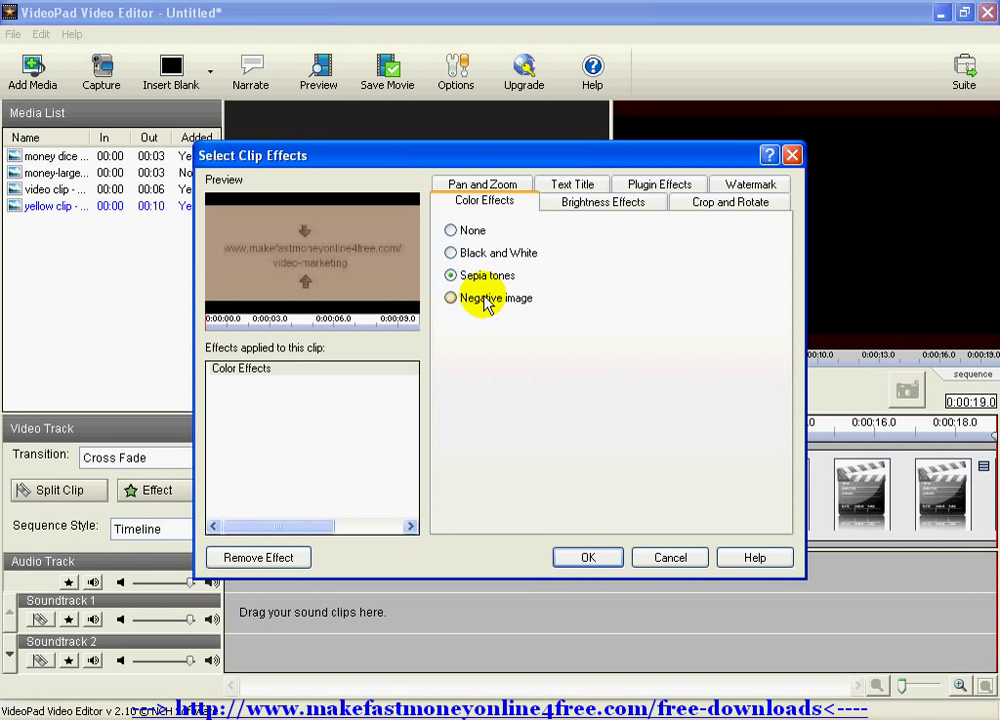
{"action": "left_click", "coordinate": [484, 298]}
{"action": "left_click", "coordinate": [484, 302]}
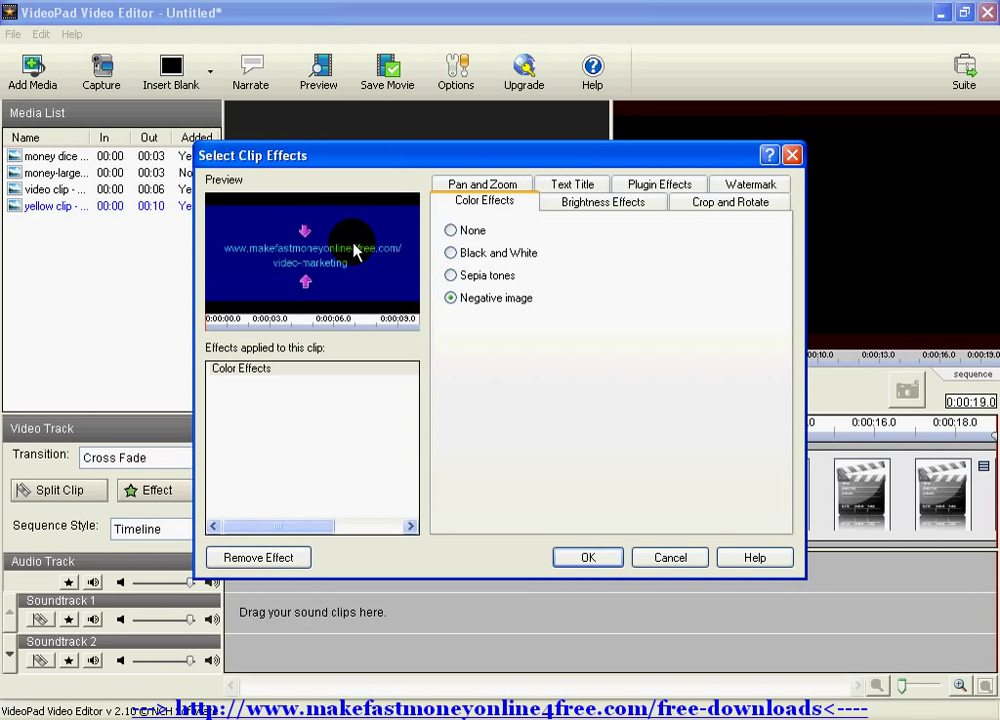
Step: Look through the clip's Text Title, Brightness Effects, Crop and Rotate, and Watermark effect settings
{"action": "left_click", "coordinate": [604, 188]}
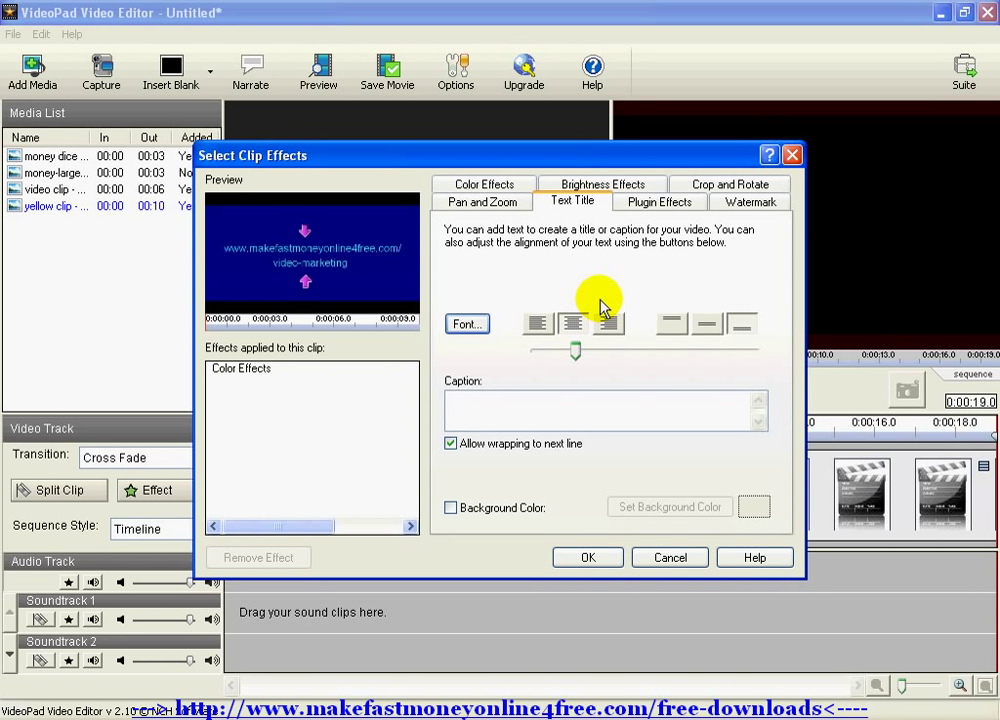
{"action": "left_click", "coordinate": [582, 187]}
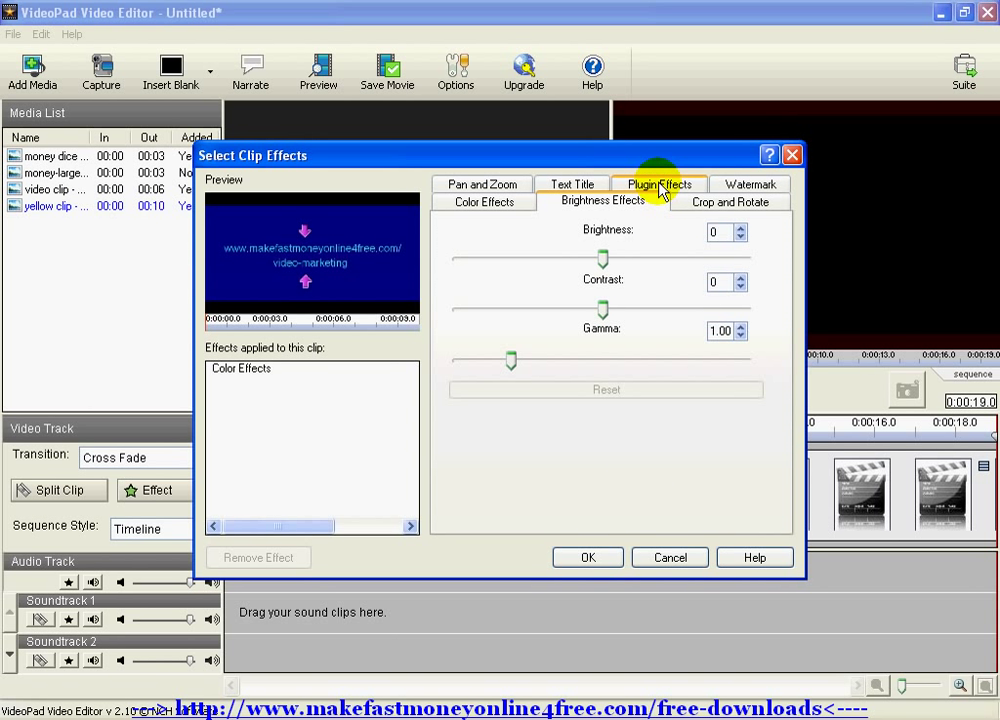
{"action": "left_click", "coordinate": [697, 200]}
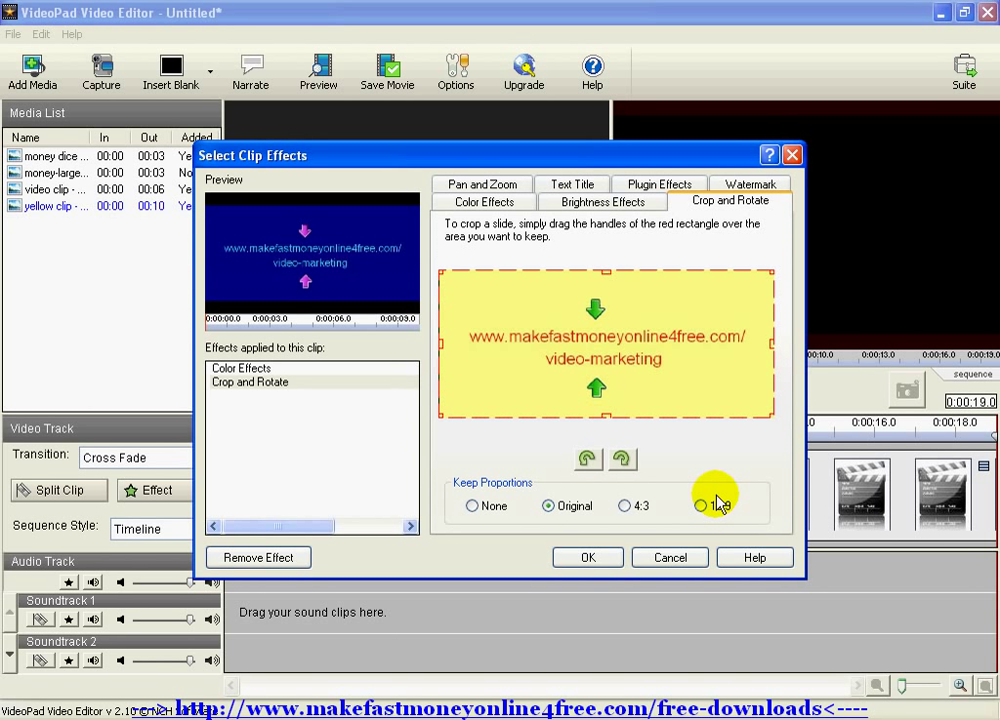
{"action": "left_click", "coordinate": [745, 184]}
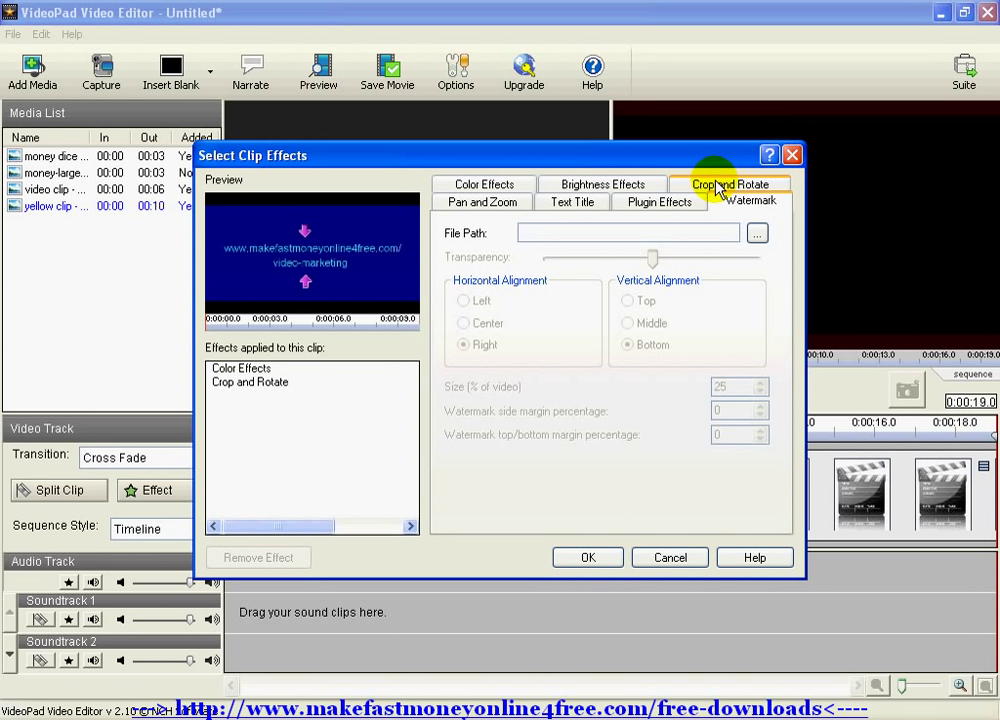
Step: Examine the font choices and the horizontal and vertical alignment options for the clip's text title
{"action": "left_click", "coordinate": [558, 201]}
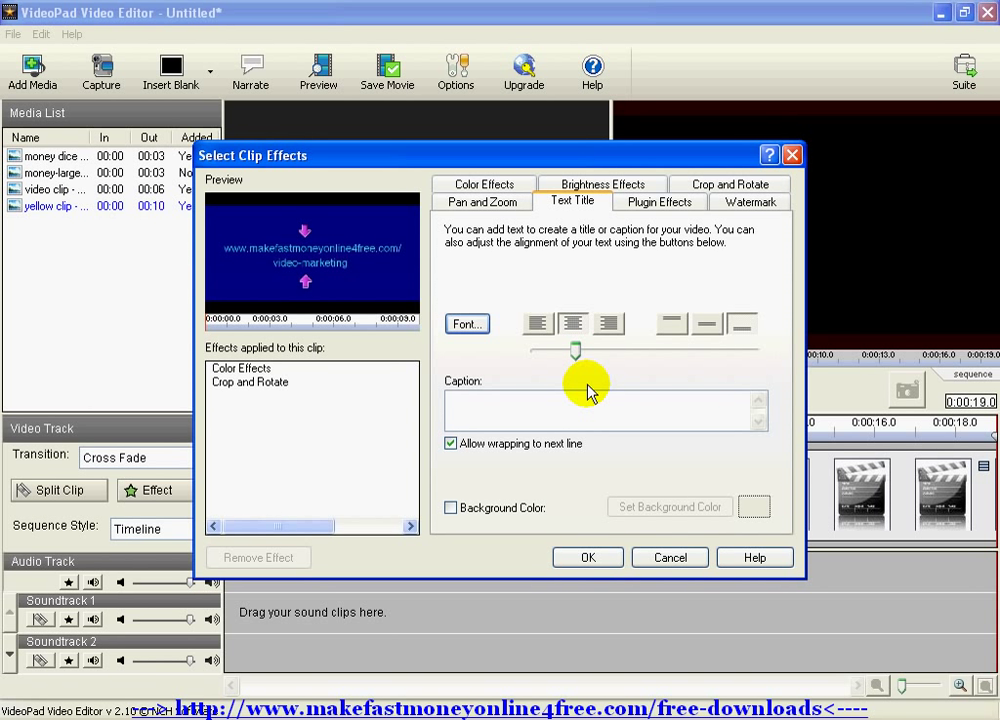
{"action": "left_click", "coordinate": [464, 325]}
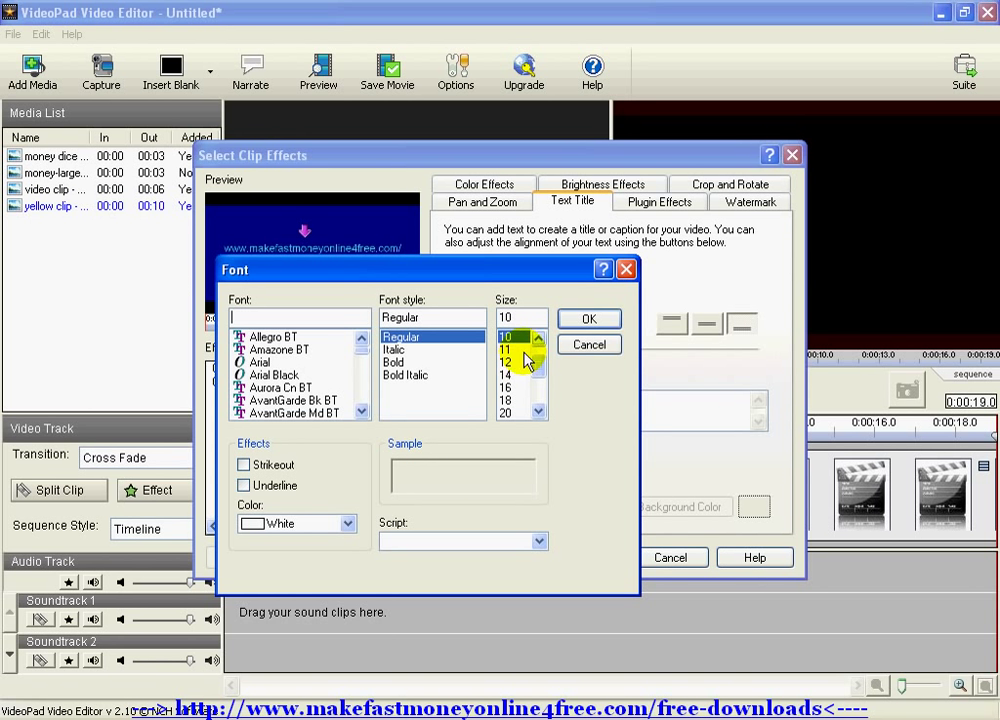
{"action": "left_click", "coordinate": [566, 326]}
{"action": "left_click", "coordinate": [571, 324]}
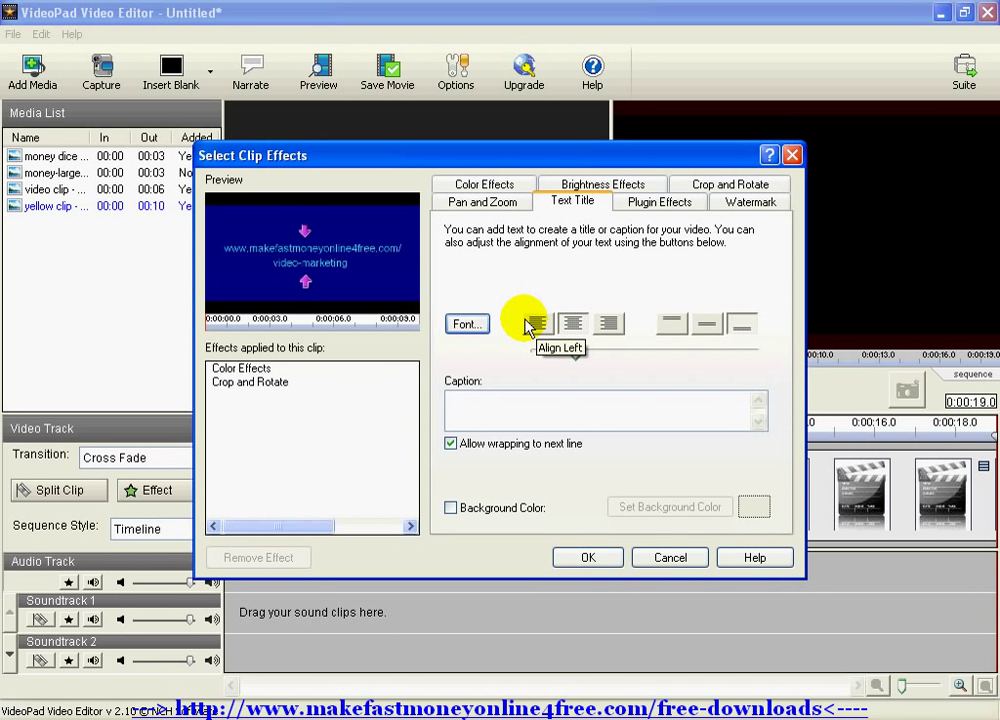
{"action": "left_click", "coordinate": [705, 327]}
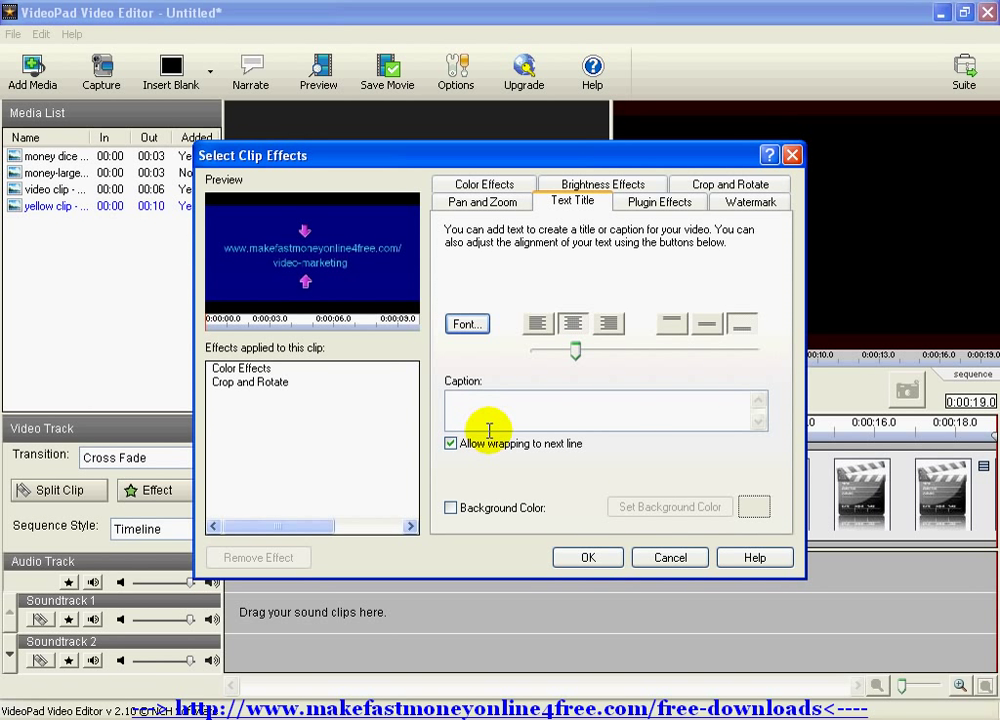
{"action": "left_click", "coordinate": [502, 400]}
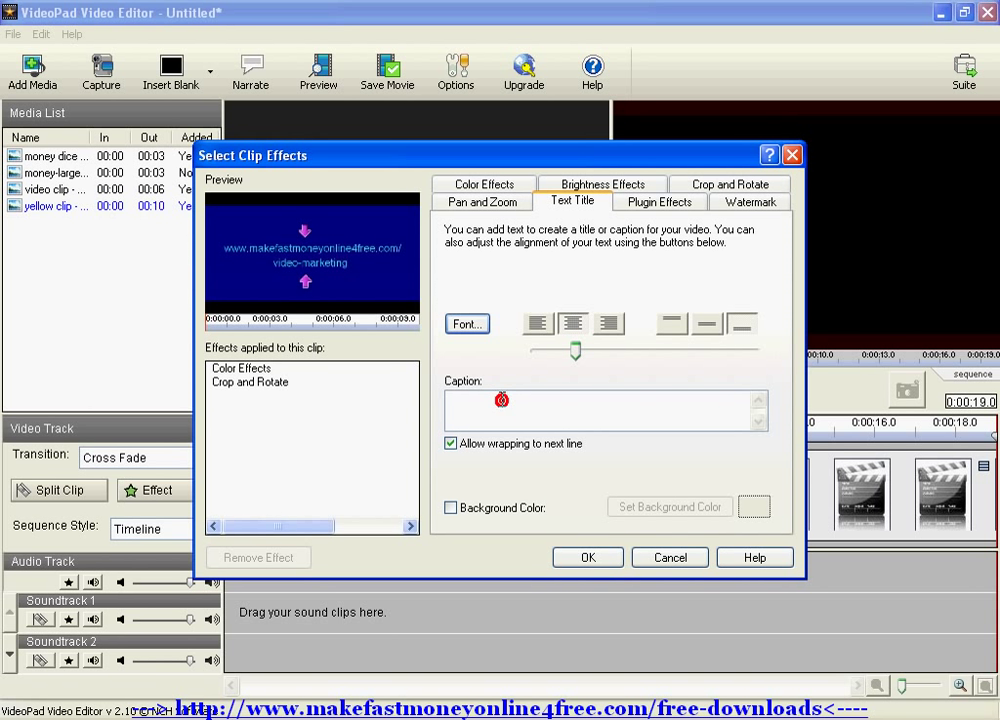
{"action": "type", "text": "www."}
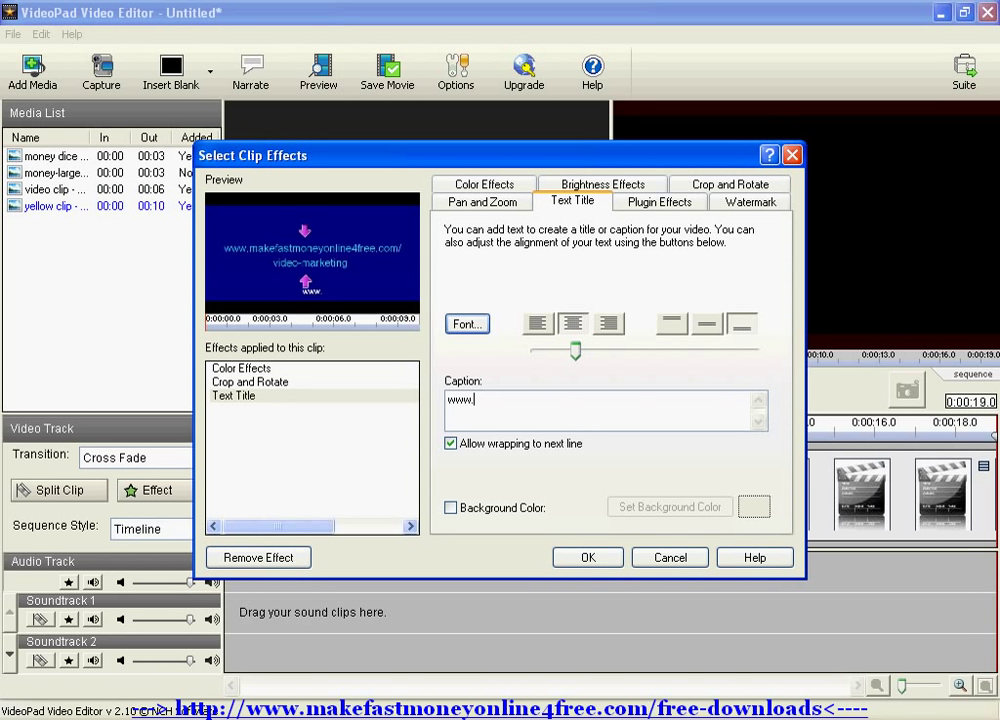
{"action": "type", "text": "makefastmoney"}
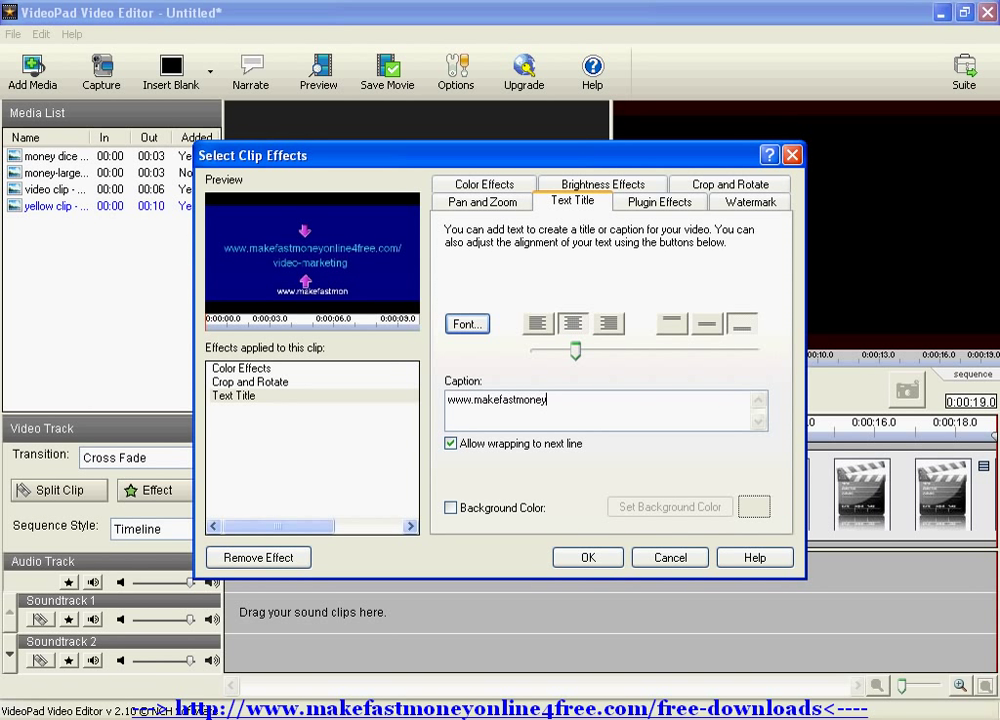
{"action": "type", "text": "online4free.c"}
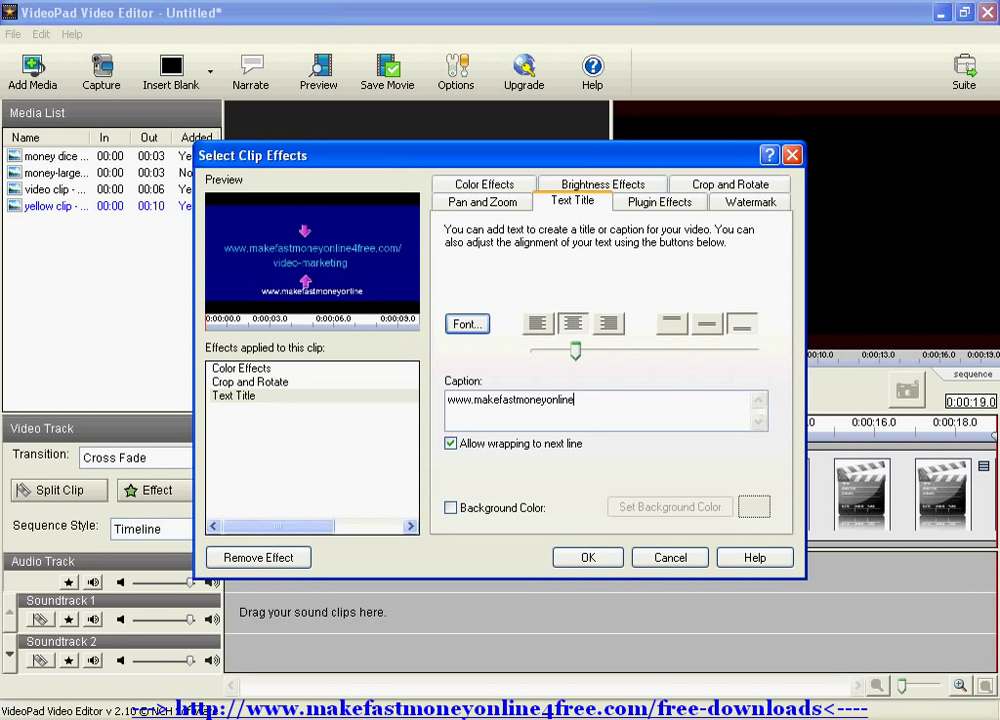
{"action": "type", "text": "om"}
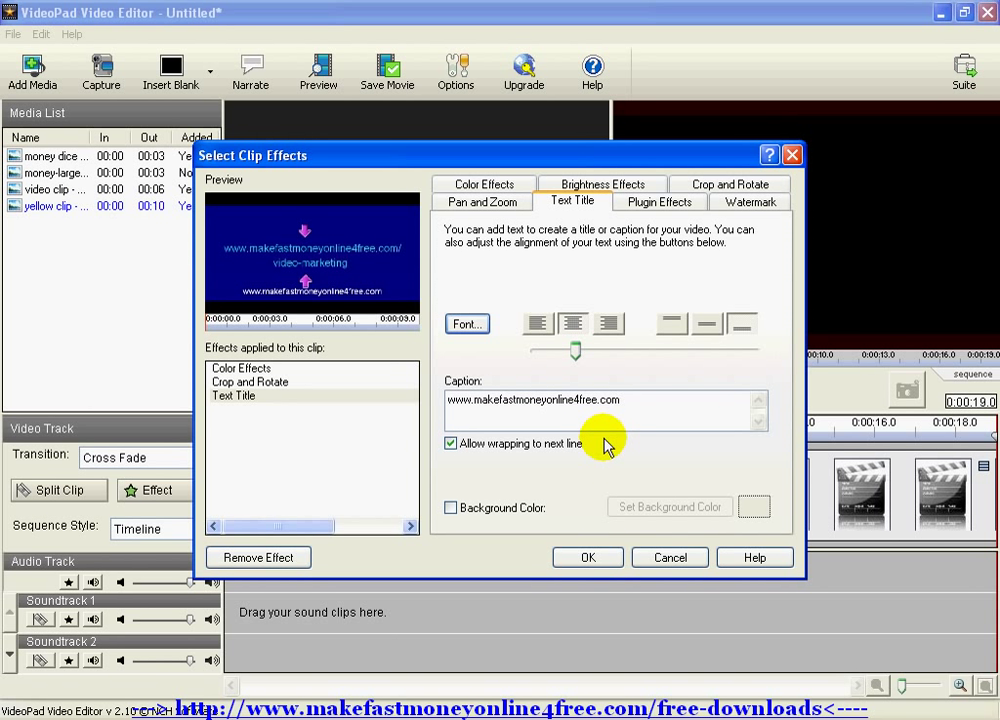
{"action": "left_click", "coordinate": [590, 562]}
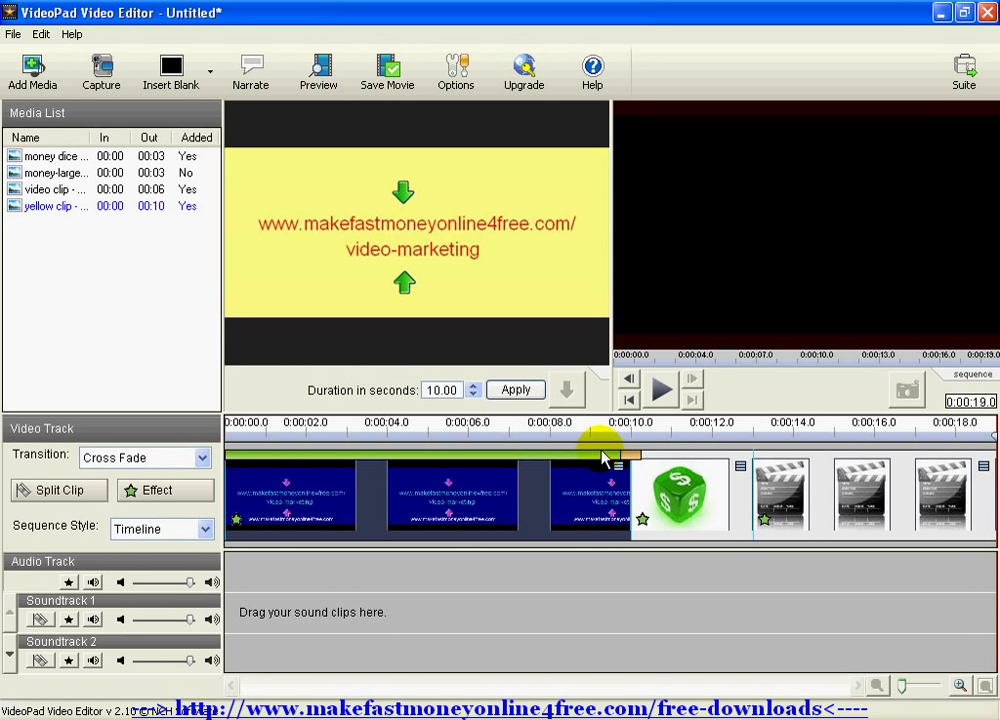
Step: Play the sequence from the start to check the effects and transition, and return the slider to the beginning
{"action": "left_click", "coordinate": [950, 462]}
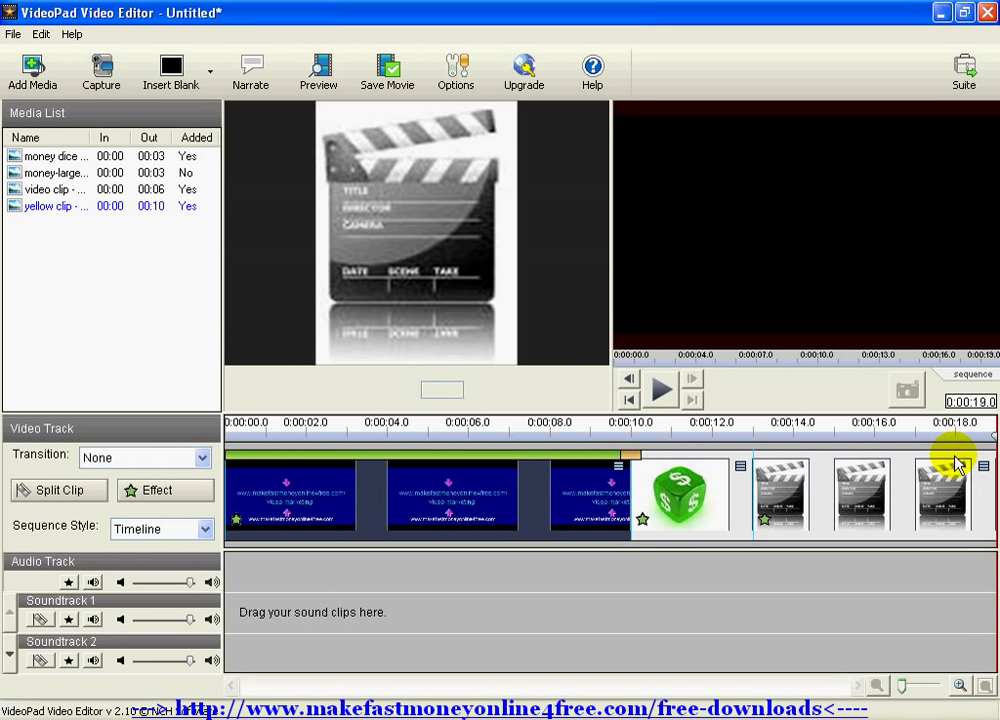
{"action": "left_click_drag", "start_coordinate": [989, 436], "coordinate": [215, 460]}
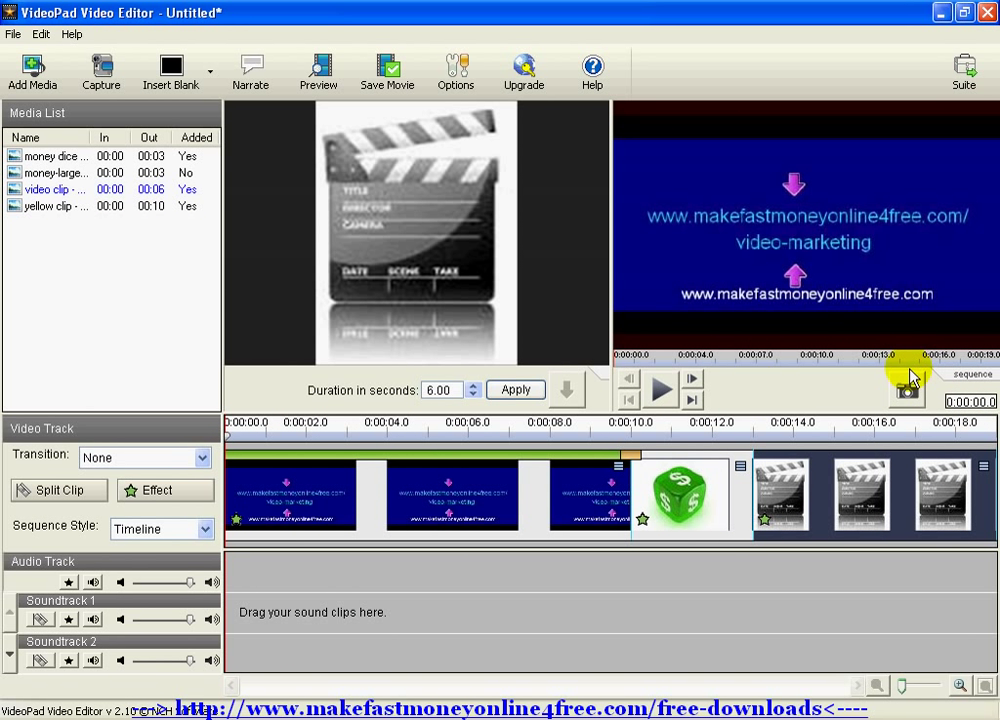
{"action": "left_click", "coordinate": [663, 387]}
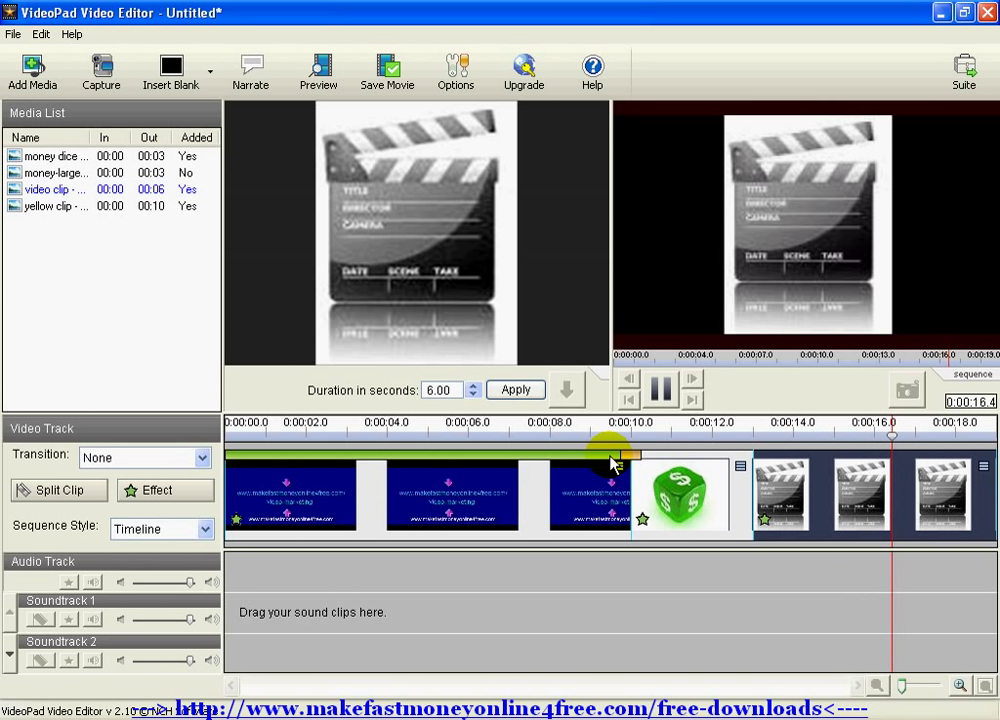
{"action": "left_click", "coordinate": [910, 436]}
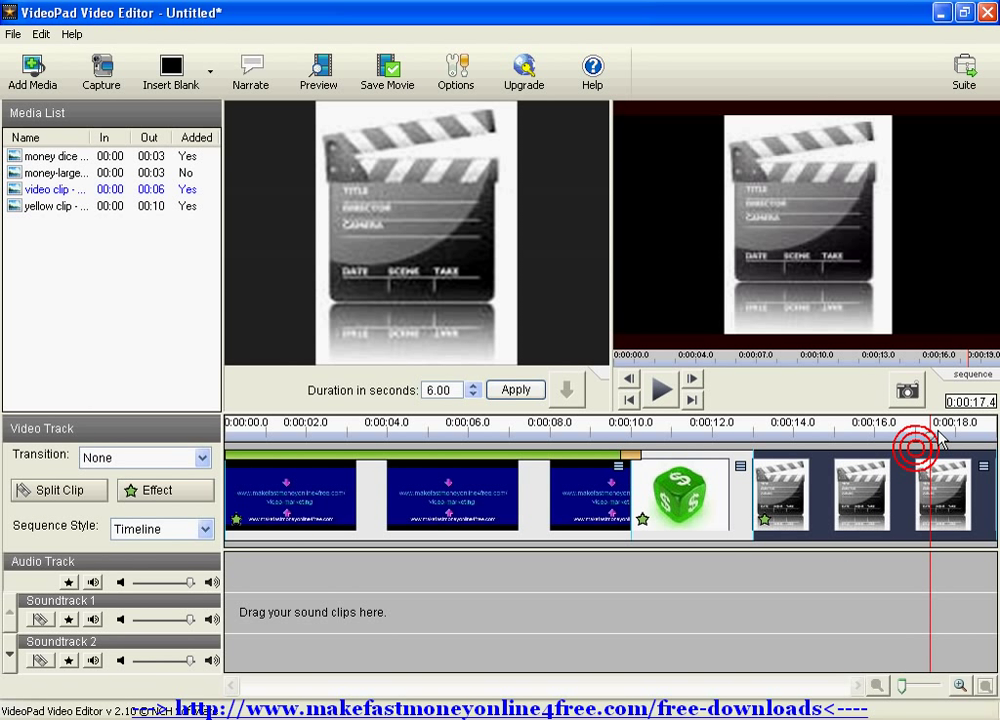
{"action": "left_click", "coordinate": [228, 432]}
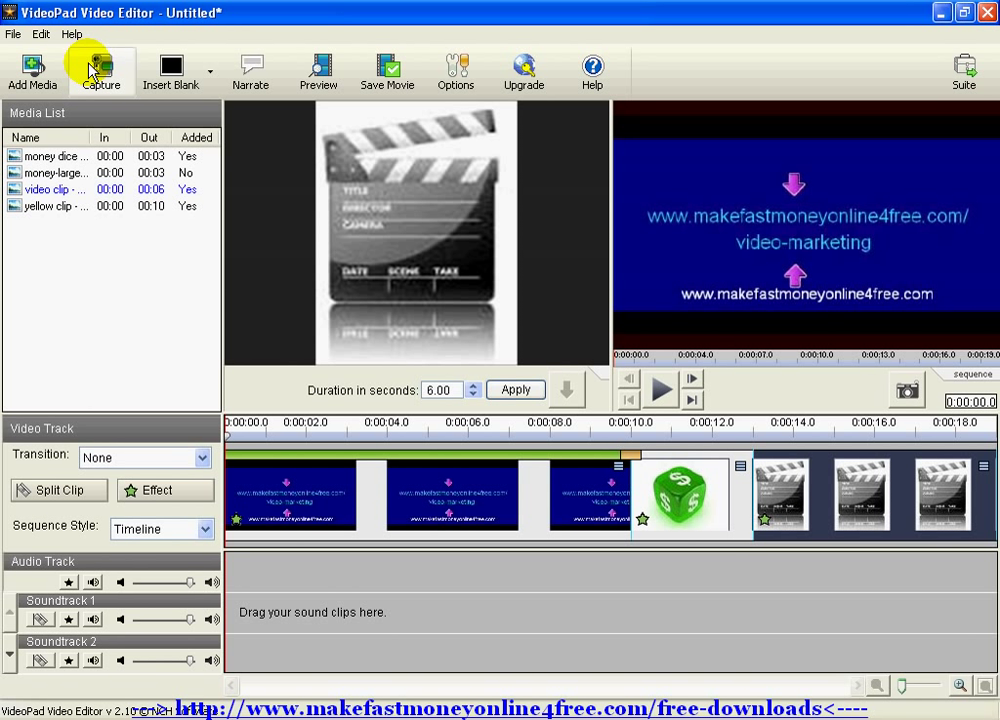
Step: Look at the color options for blank clips and the capture sources available for recording a narration
{"action": "left_click", "coordinate": [210, 72]}
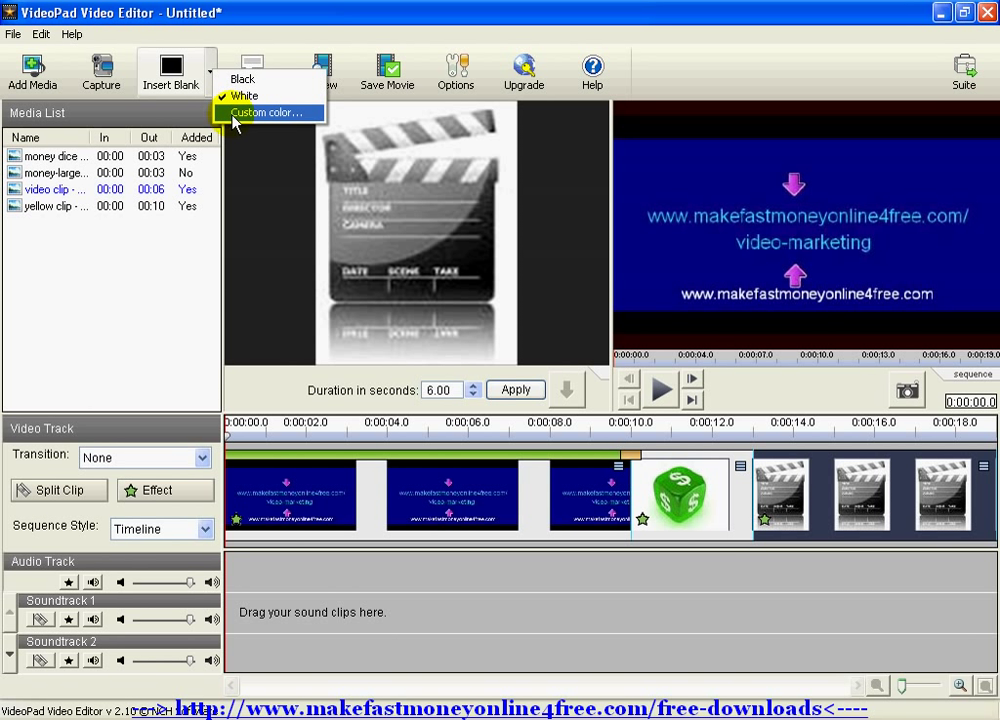
{"action": "left_click", "coordinate": [248, 58]}
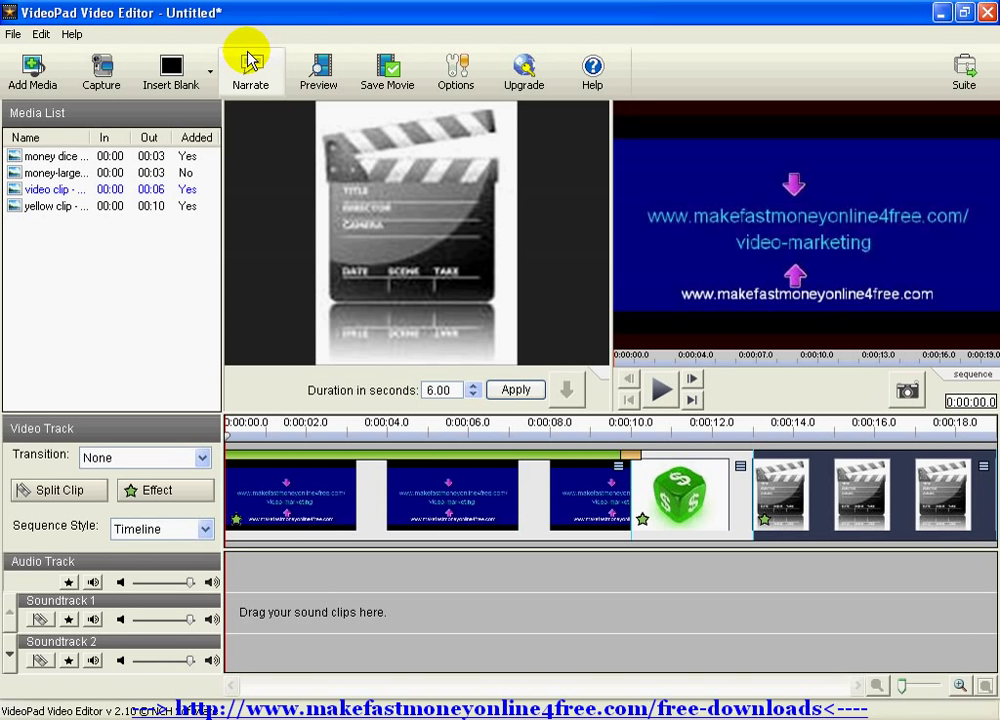
{"action": "left_click", "coordinate": [250, 64]}
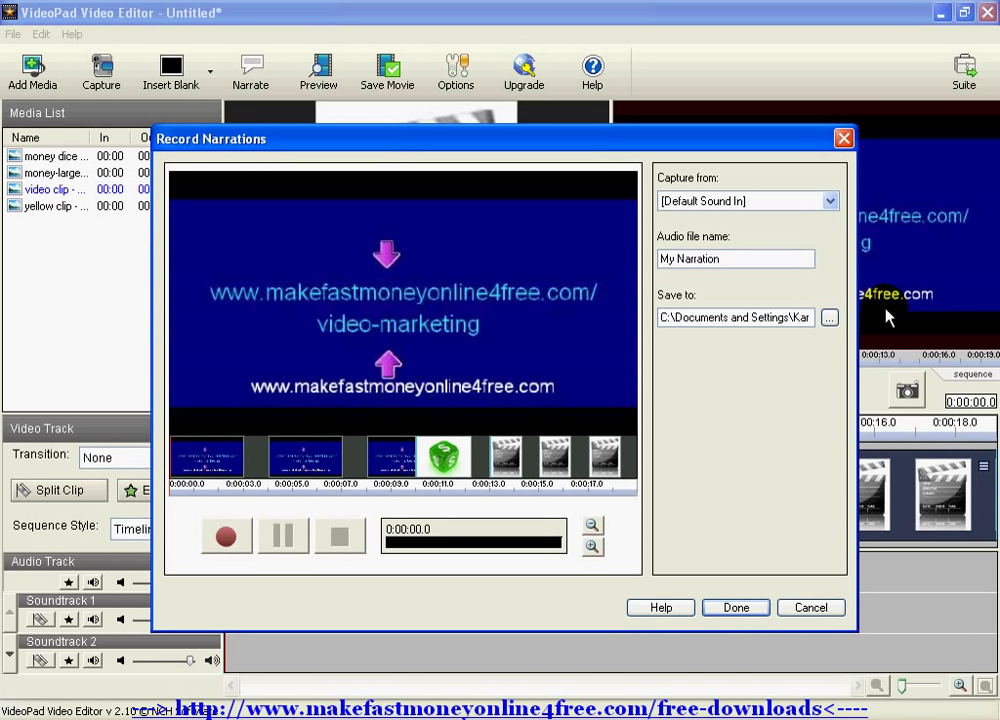
{"action": "left_click", "coordinate": [829, 199]}
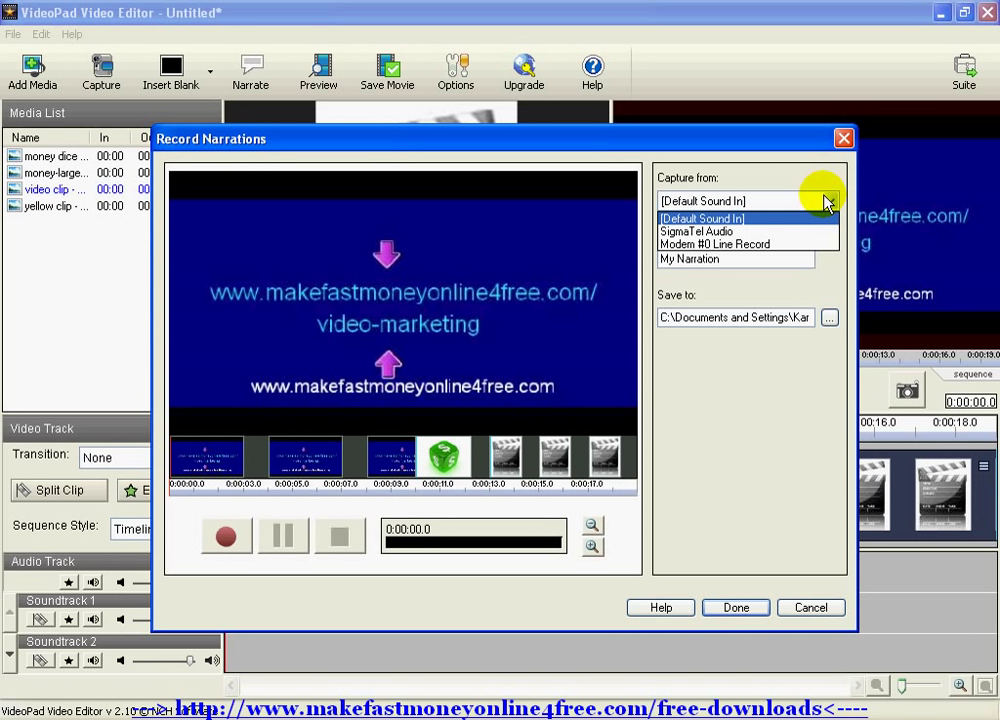
{"action": "left_click", "coordinate": [826, 201]}
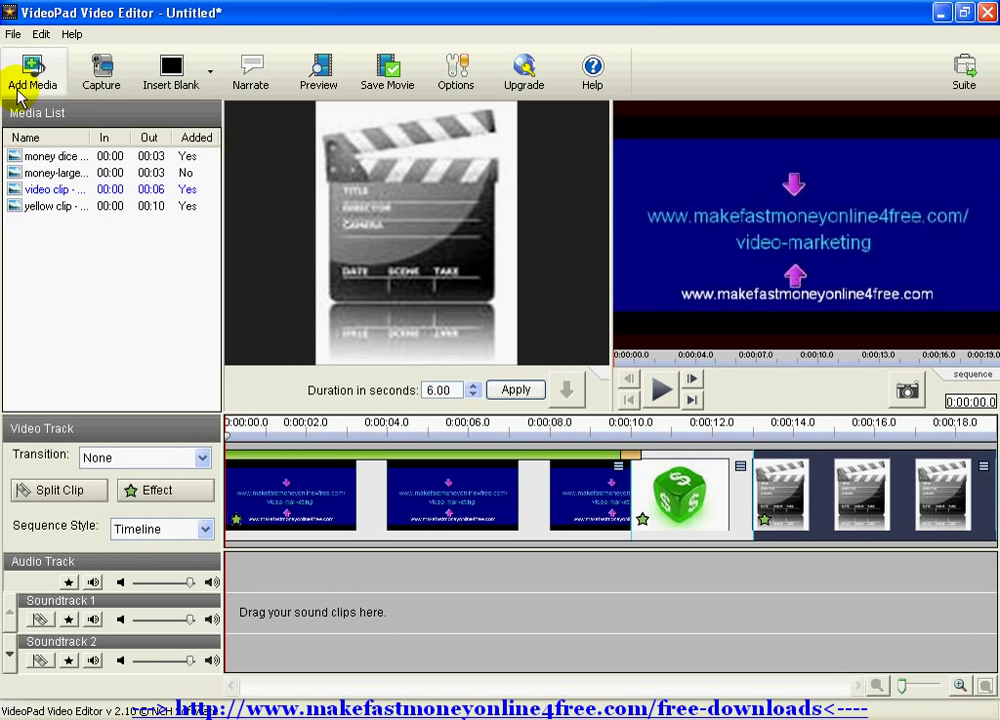
Step: Open the movie output setup and examine its output types, file formats and presets for saving to the computer
{"action": "left_click", "coordinate": [13, 34]}
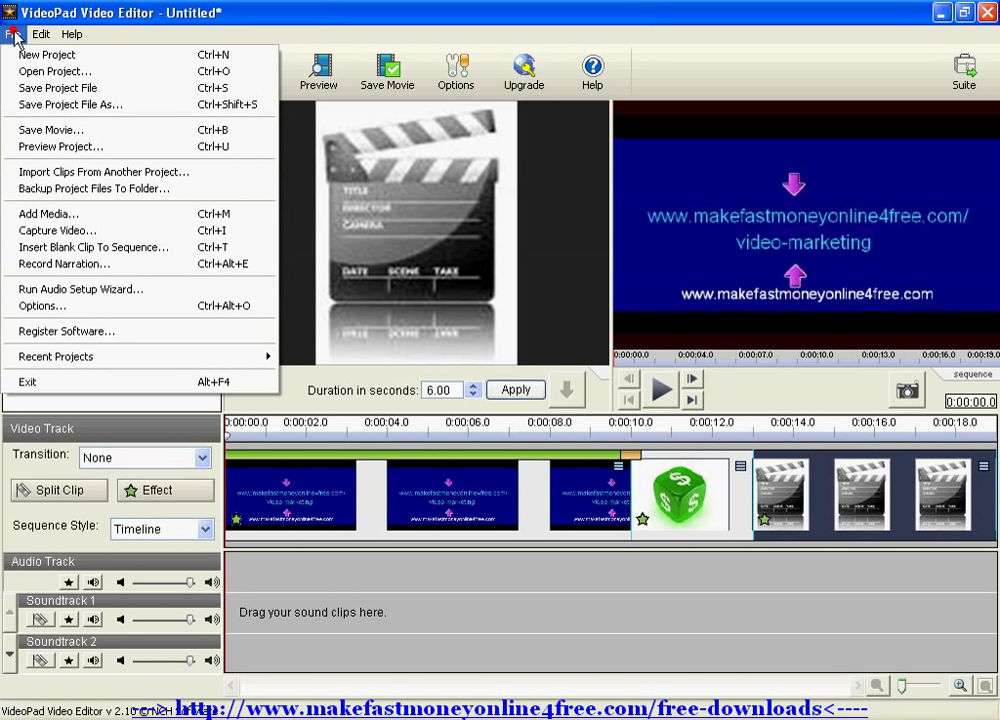
{"action": "left_click", "coordinate": [79, 130]}
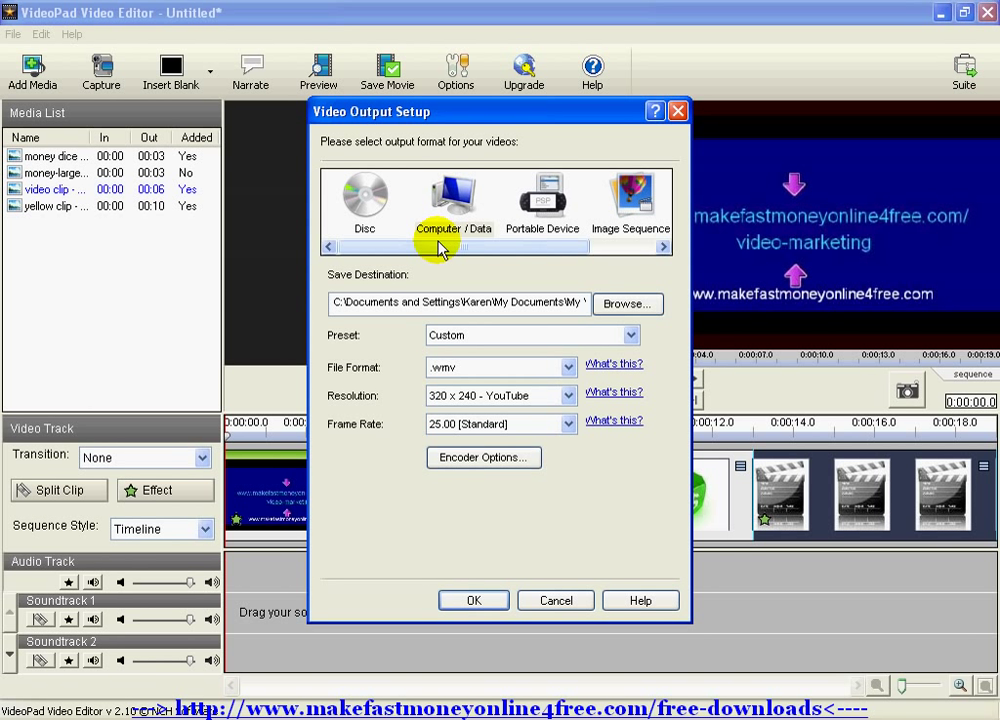
{"action": "left_click_drag", "start_coordinate": [440, 248], "coordinate": [513, 250]}
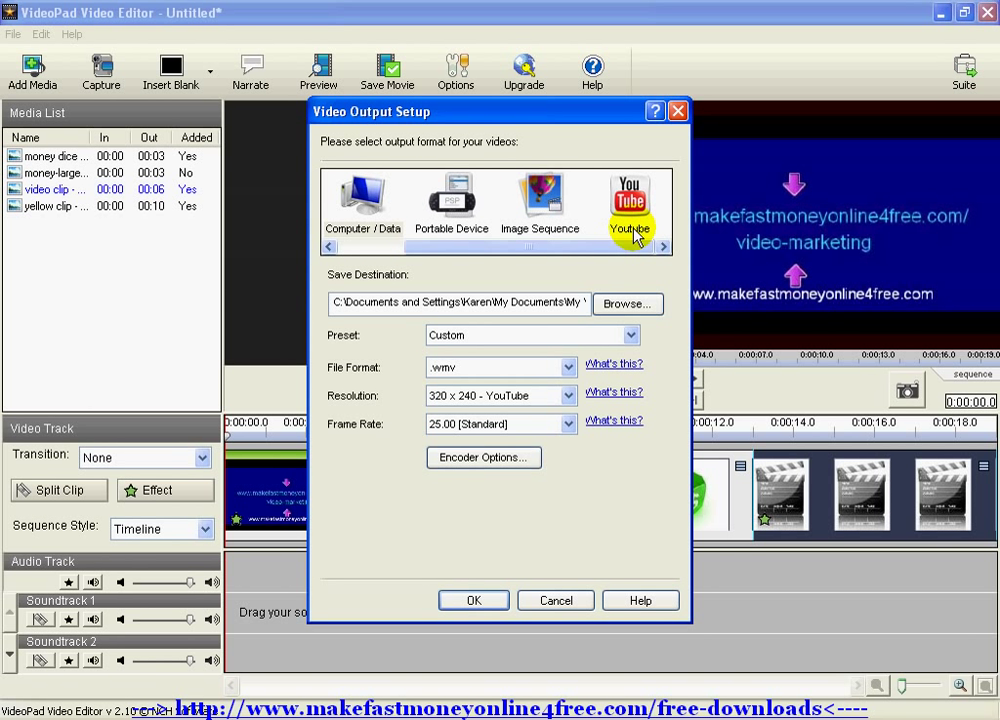
{"action": "left_click_drag", "start_coordinate": [527, 252], "coordinate": [487, 254]}
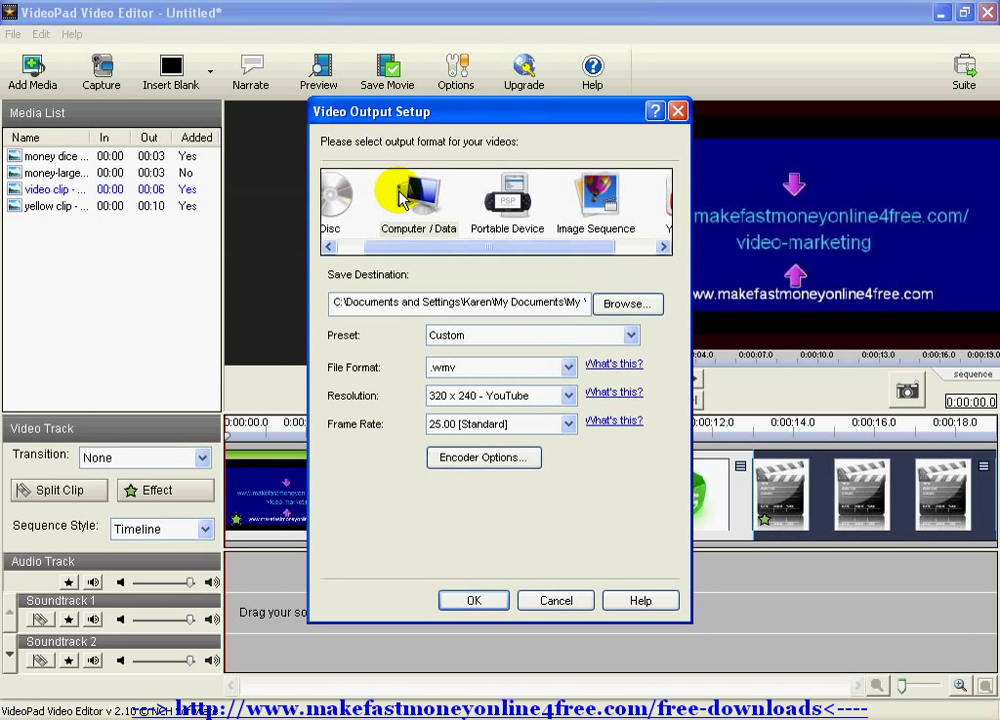
{"action": "left_click", "coordinate": [519, 368]}
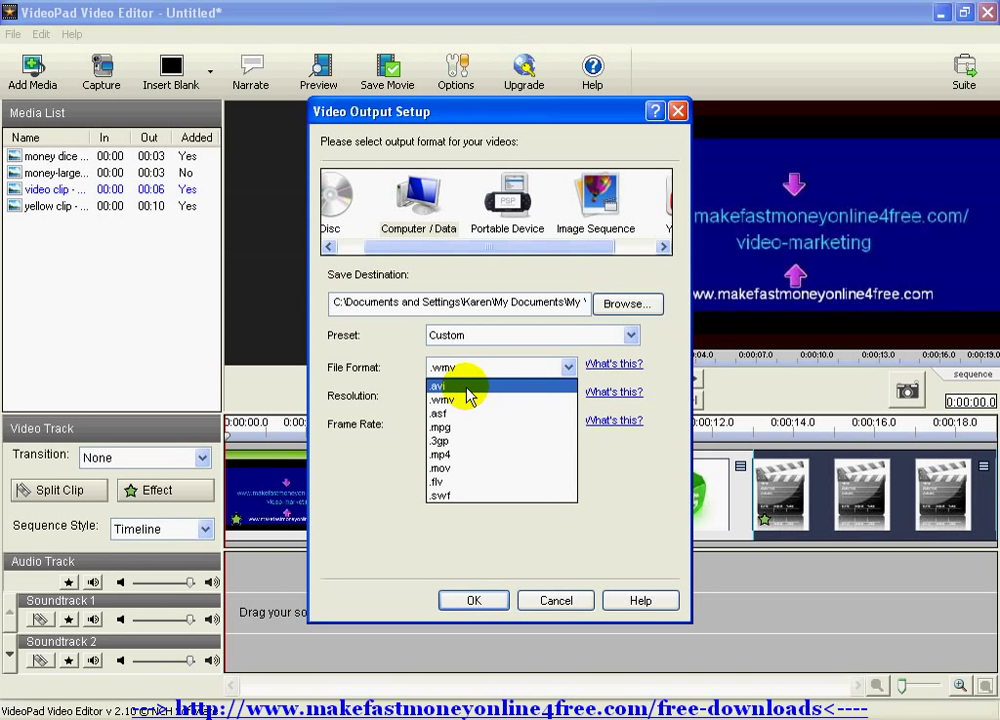
{"action": "left_click", "coordinate": [400, 335]}
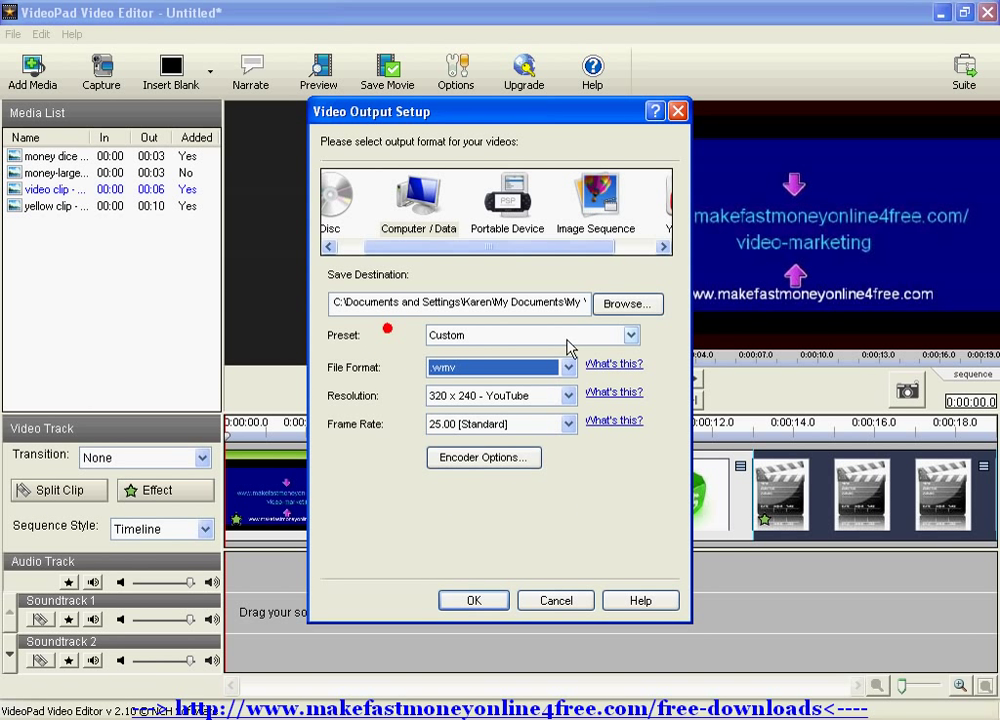
{"action": "left_click", "coordinate": [630, 336]}
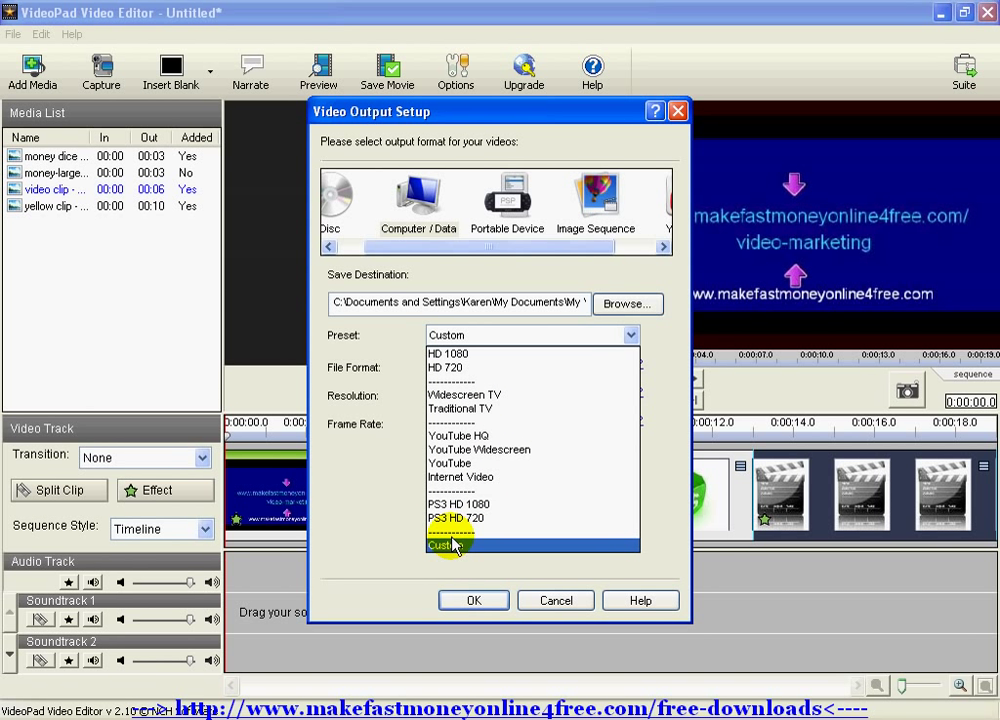
{"action": "left_click", "coordinate": [395, 332]}
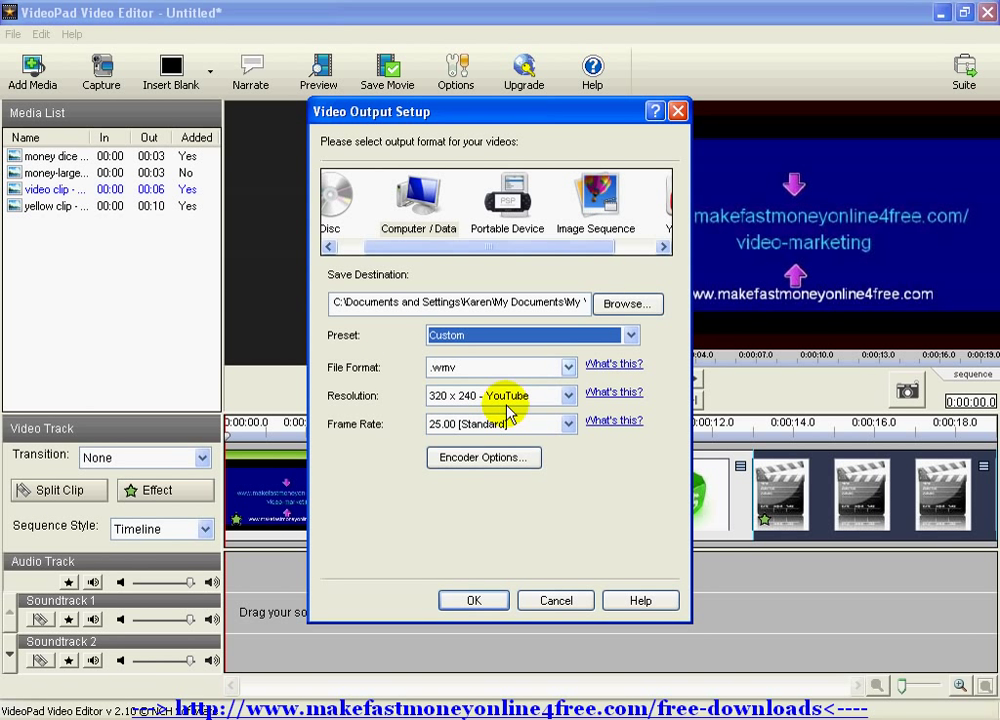
Step: Examine the YouTube upload fields in the video output setup and close it without exporting
{"action": "left_click", "coordinate": [563, 251]}
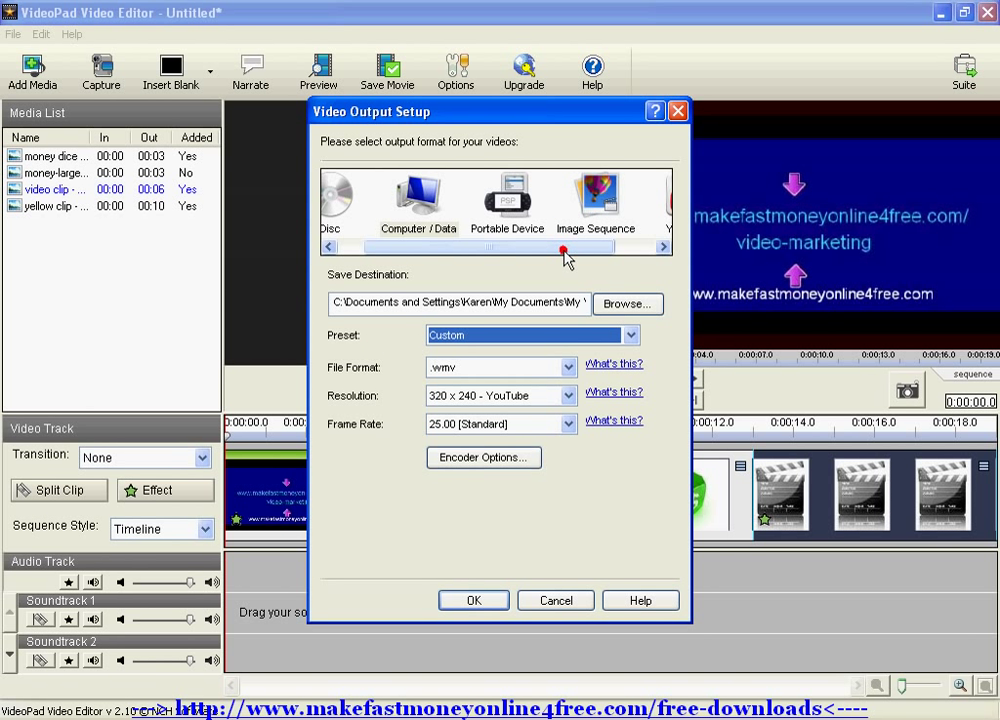
{"action": "left_click_drag", "start_coordinate": [563, 251], "coordinate": [616, 254]}
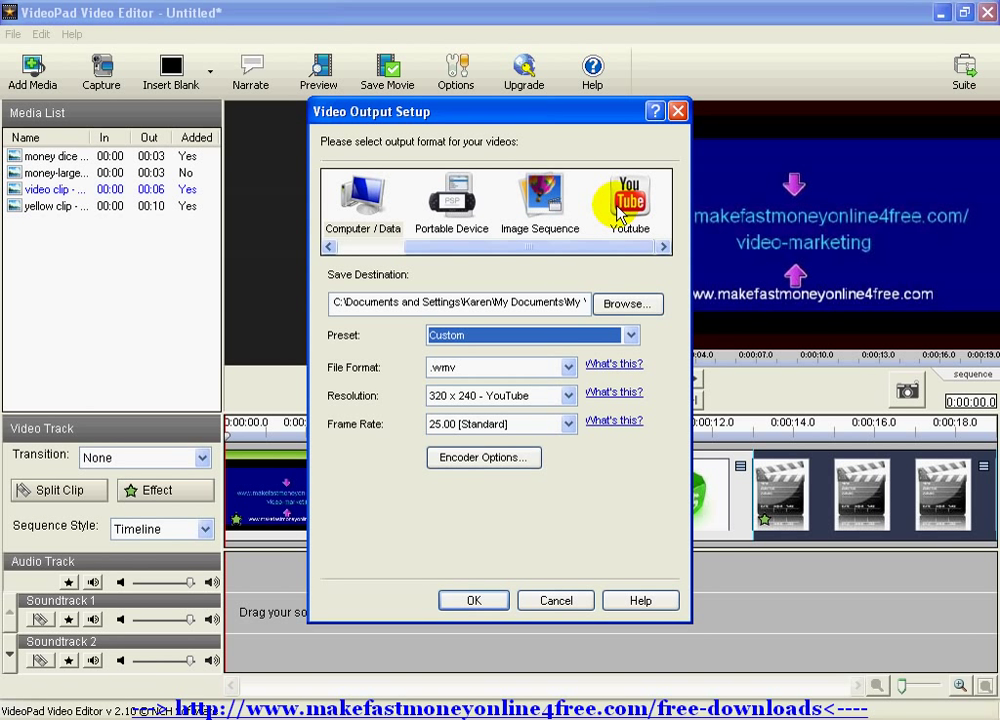
{"action": "left_click", "coordinate": [621, 211]}
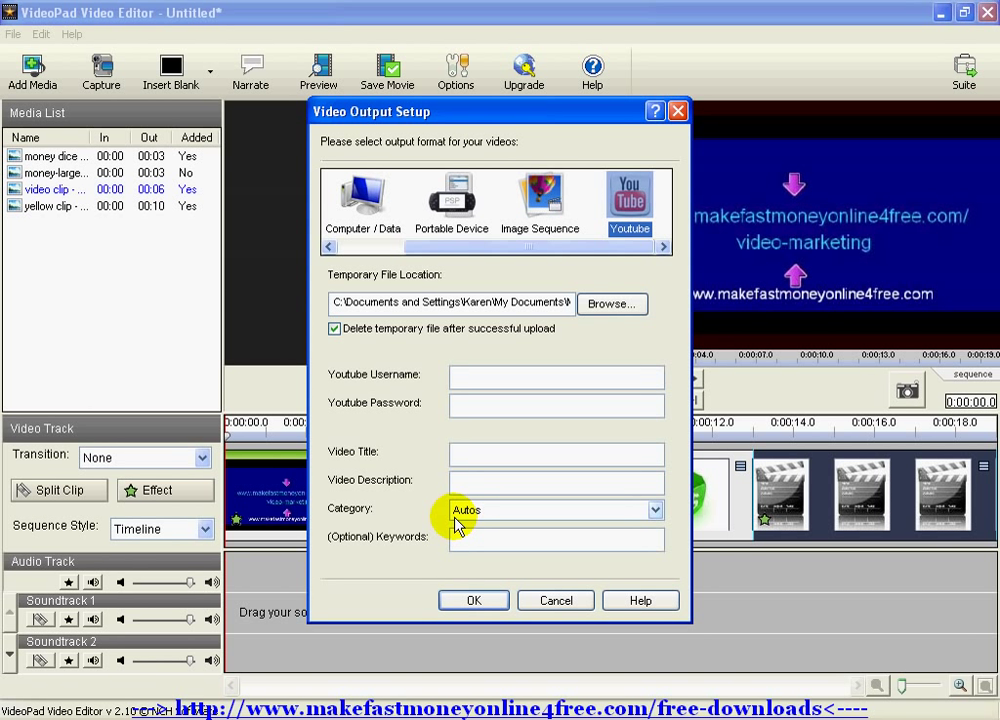
{"action": "left_click", "coordinate": [552, 604]}
{"action": "left_click", "coordinate": [570, 635]}
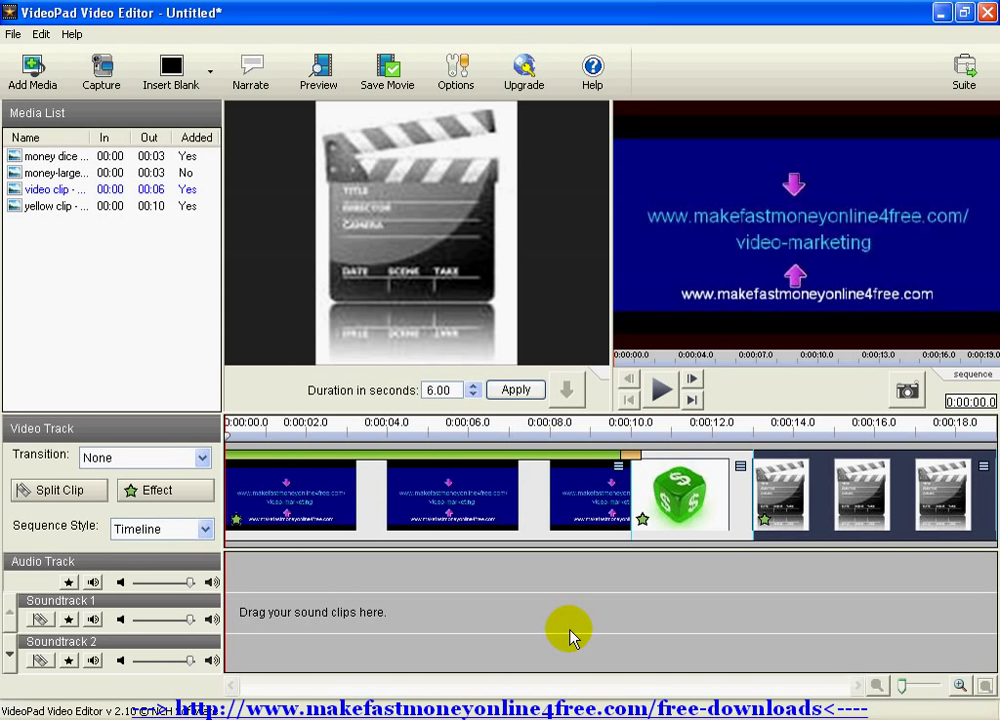